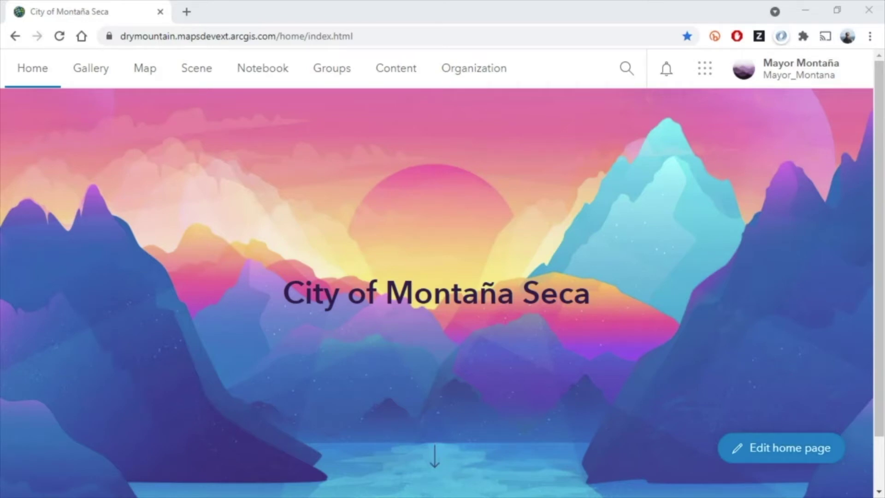
Open the organization's Collaborations settings and review the partnered collaboration options.
{"action": "left_click", "coordinate": [477, 84]}
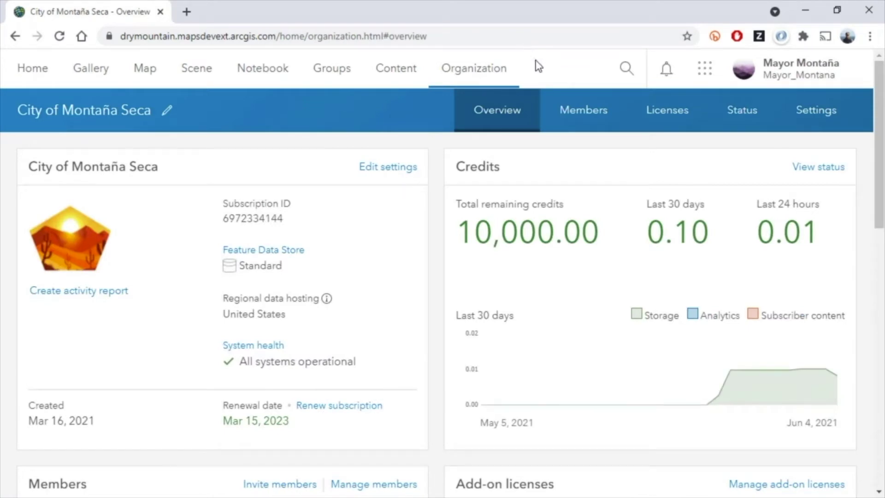
{"action": "left_click", "coordinate": [818, 113]}
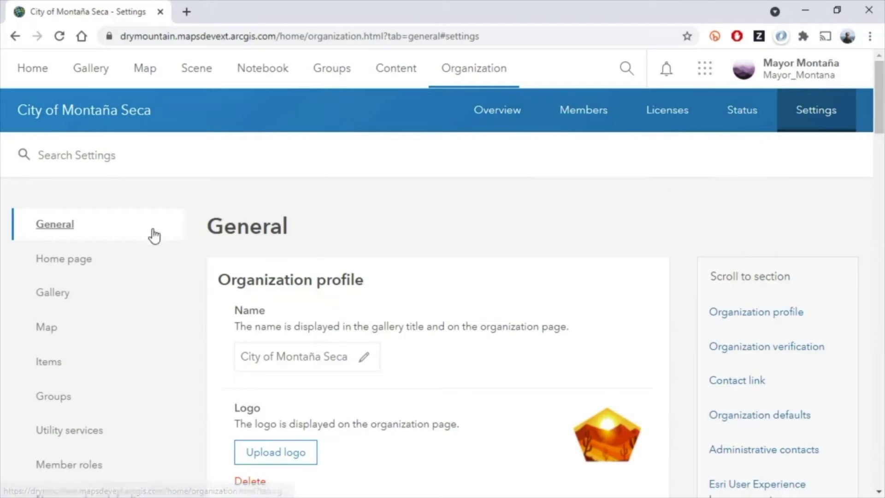
{"action": "scroll", "coordinate": [123, 257], "scroll_direction": "down", "scroll_amount": 6}
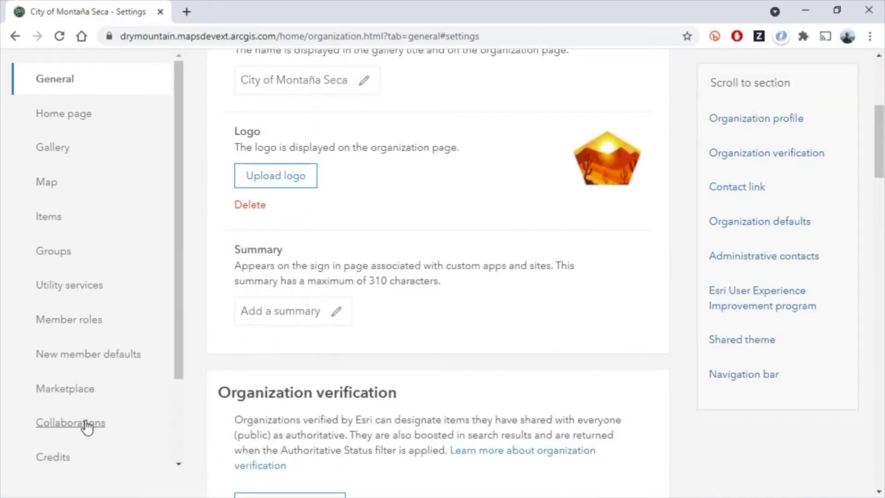
{"action": "left_click", "coordinate": [85, 422]}
{"action": "scroll", "coordinate": [743, 253], "scroll_direction": "down", "scroll_amount": 2}
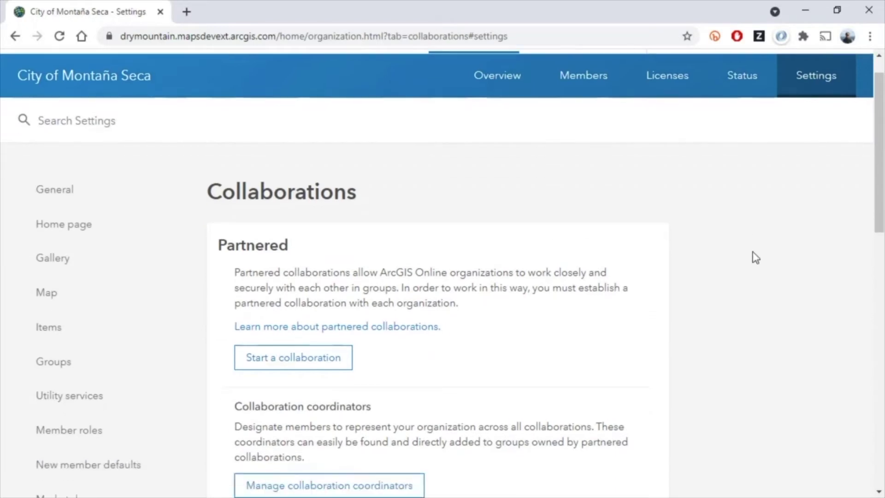
{"action": "scroll", "coordinate": [756, 255], "scroll_direction": "down", "scroll_amount": 3}
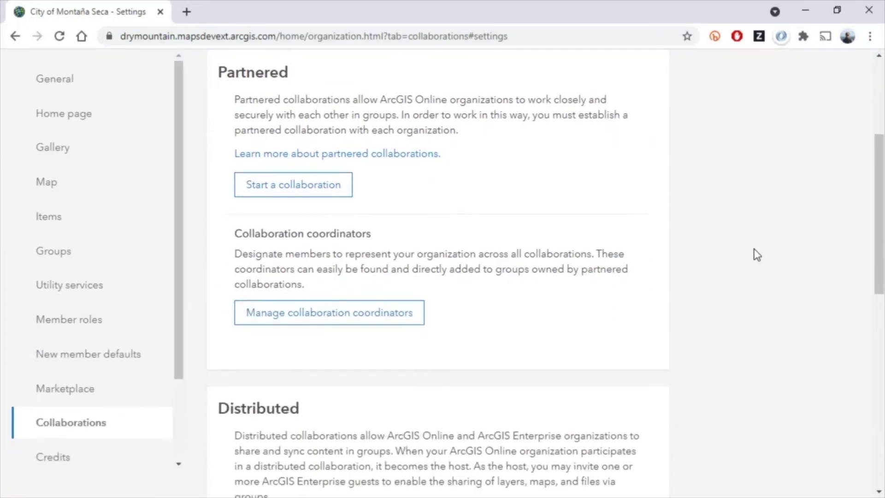
{"action": "scroll", "coordinate": [754, 253], "scroll_direction": "up", "scroll_amount": 2}
{"action": "scroll", "coordinate": [755, 254], "scroll_direction": "down", "scroll_amount": 4}
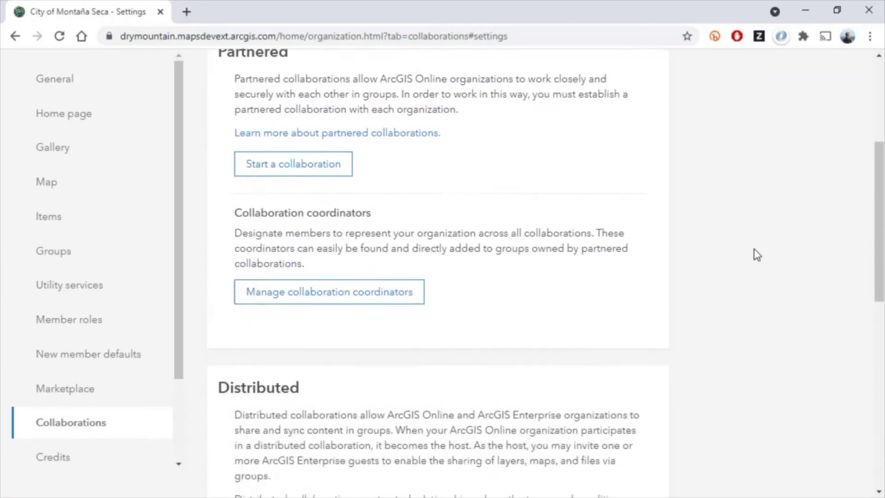
{"action": "scroll", "coordinate": [754, 258], "scroll_direction": "up", "scroll_amount": 4}
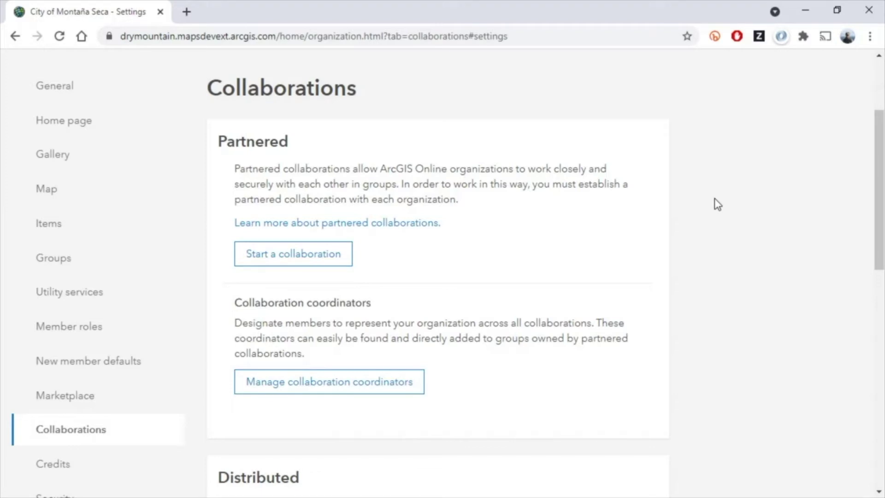
{"action": "left_click", "coordinate": [315, 260]}
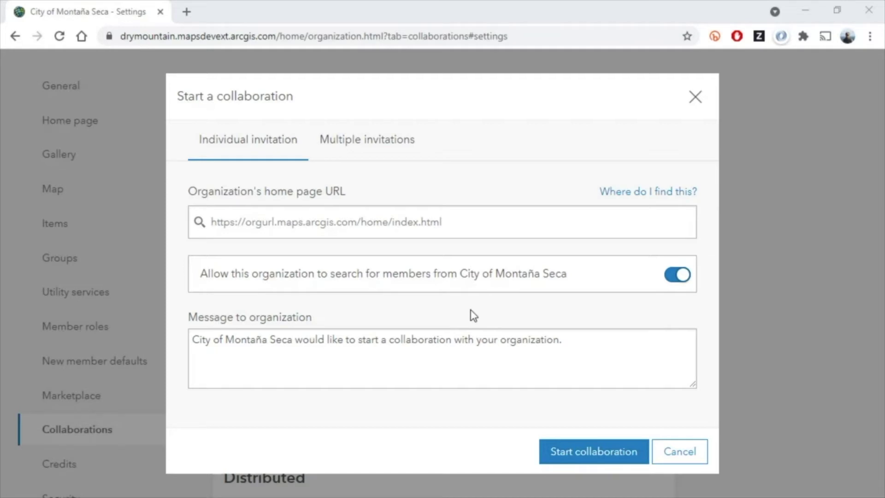
{"action": "left_click", "coordinate": [332, 222]}
{"action": "right_click", "coordinate": [332, 222]}
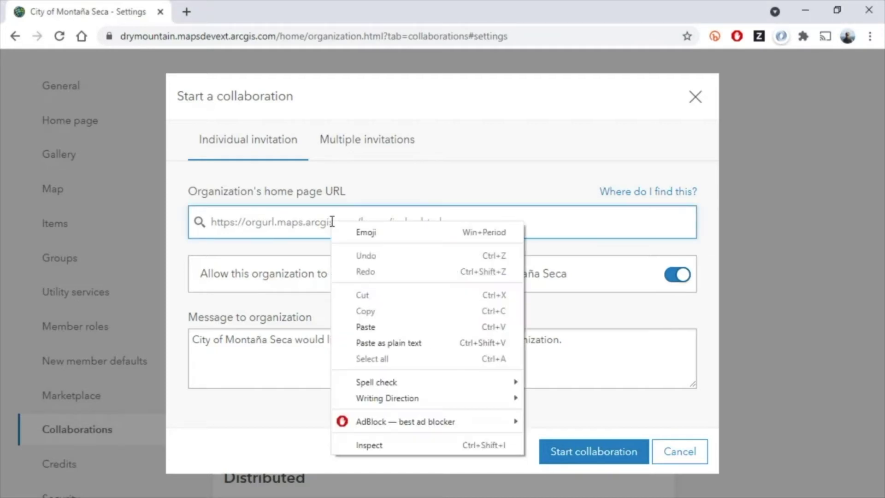
{"action": "left_click", "coordinate": [373, 326]}
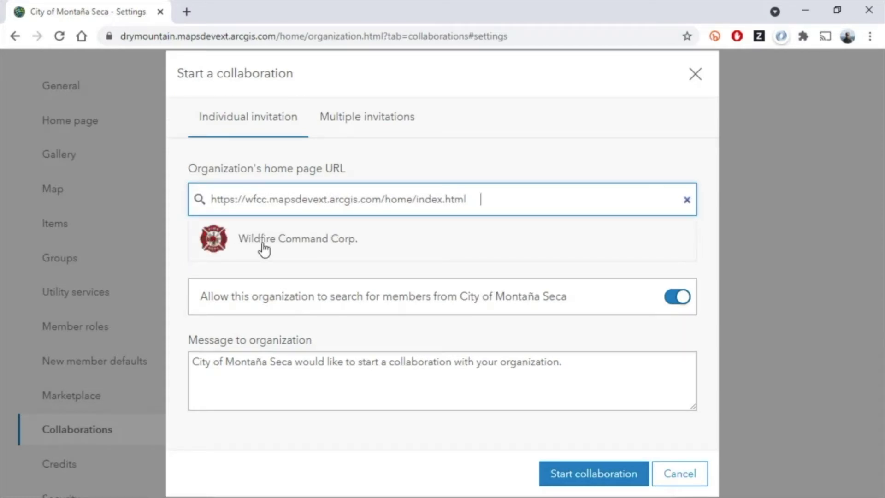
{"action": "left_click", "coordinate": [262, 244]}
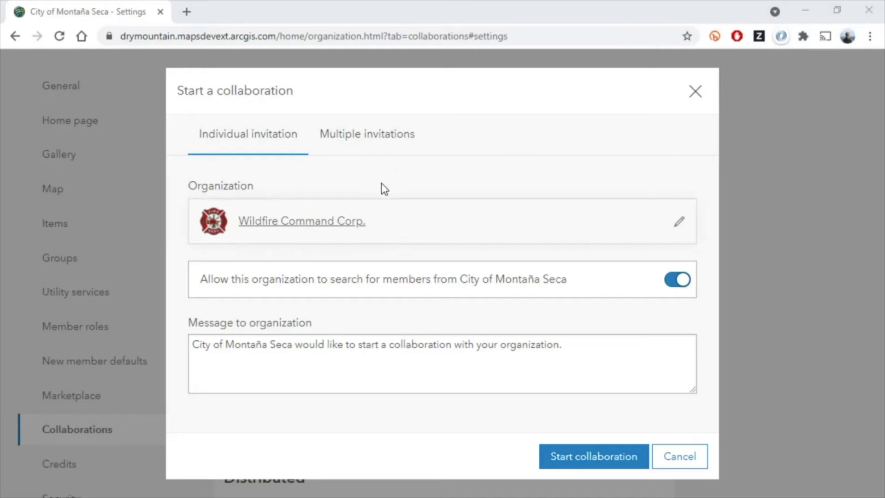
Check the CSV requirements for multiple invitations, and send the individual collaboration request to Wildfire Command Corp.
{"action": "left_click", "coordinate": [371, 143]}
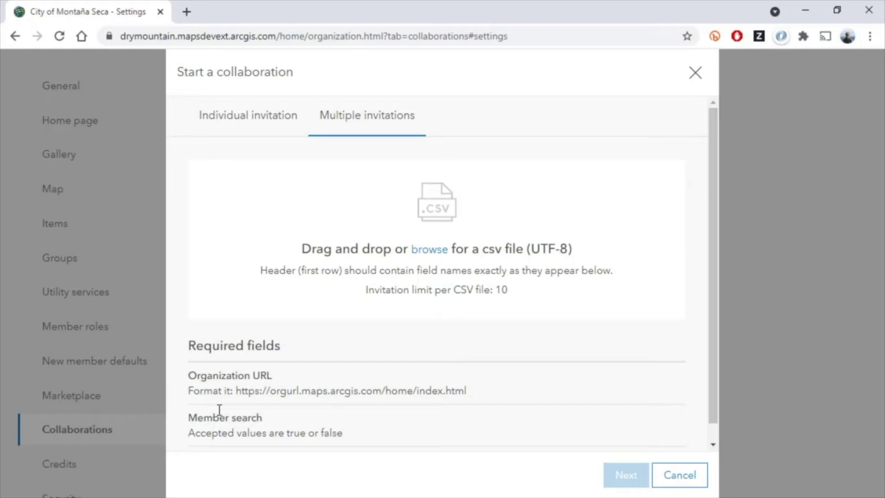
{"action": "left_click", "coordinate": [235, 119]}
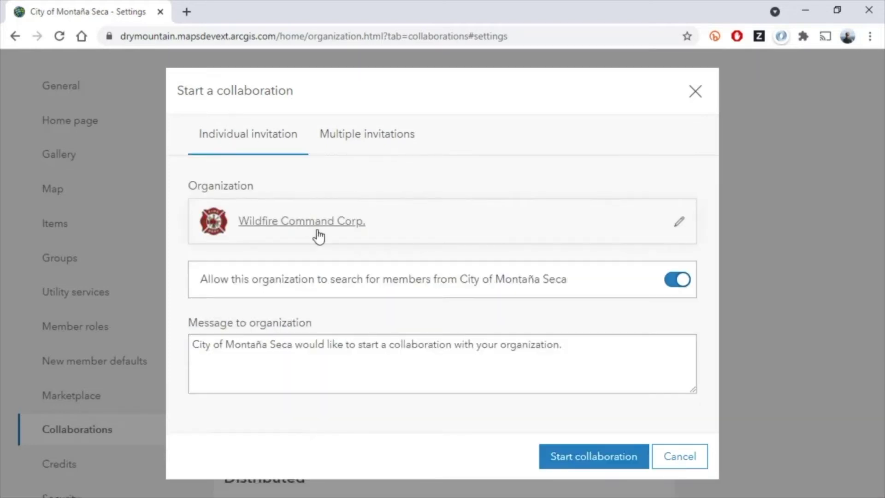
{"action": "left_click", "coordinate": [573, 461]}
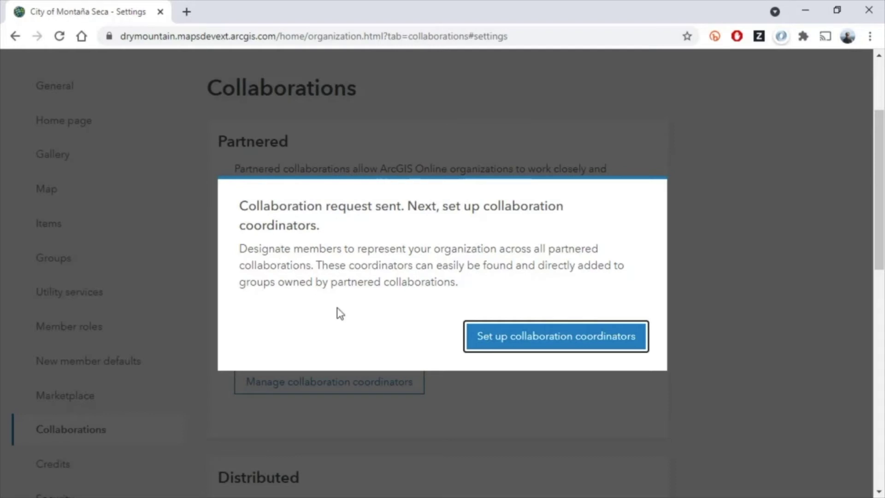
Designate the first and last listed members as collaboration coordinators, and review the pending request sent to Wildfire Command Corp.
{"action": "left_click", "coordinate": [539, 341]}
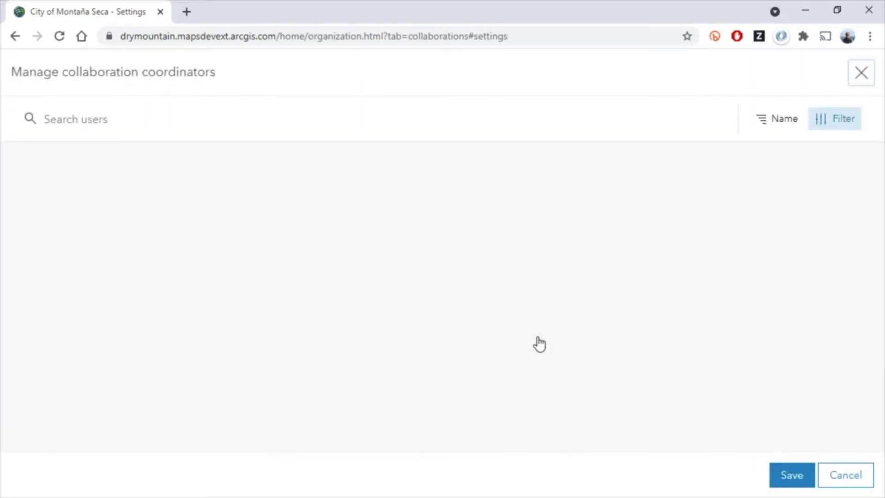
{"action": "left_click", "coordinate": [833, 317]}
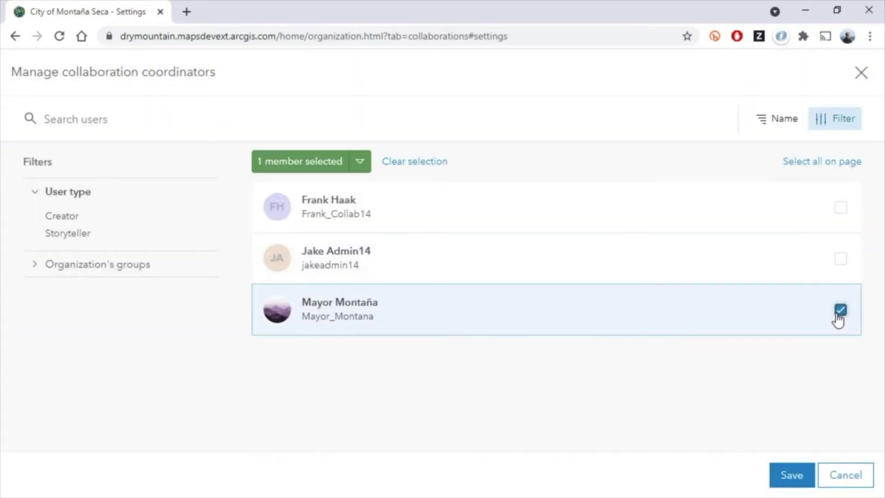
{"action": "left_click", "coordinate": [840, 209]}
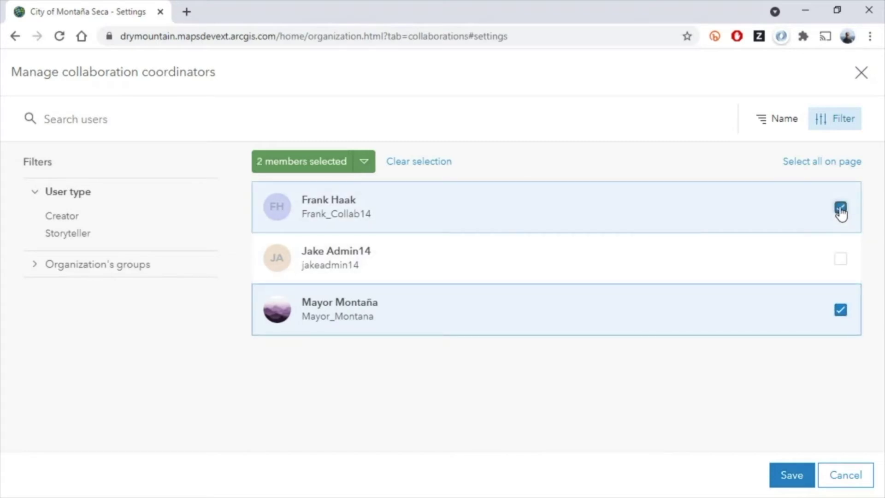
{"action": "left_click", "coordinate": [791, 475]}
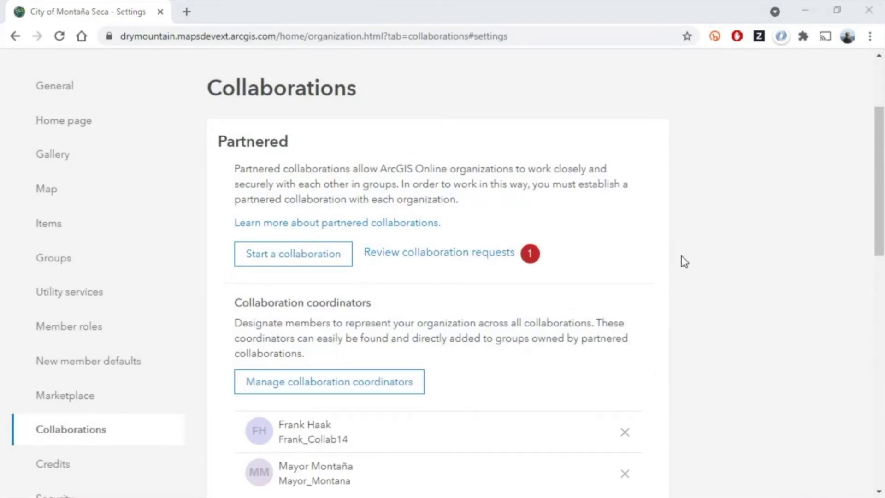
{"action": "left_click", "coordinate": [493, 261]}
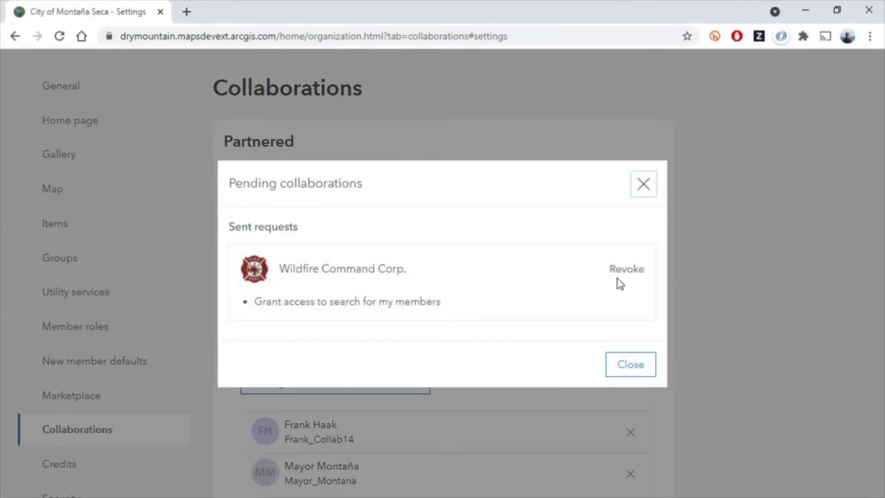
{"action": "left_click", "coordinate": [652, 367]}
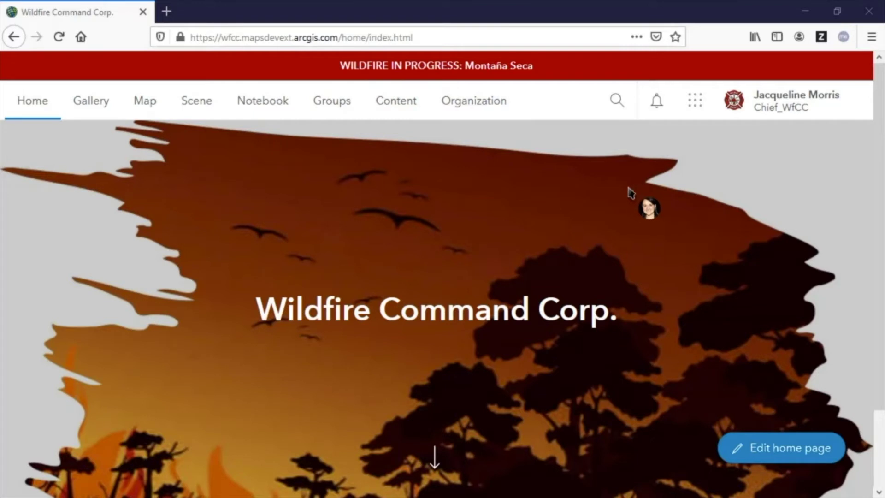
In Wildfire Command Corp.'s organization settings, search for "coll" and open the Collaborations / Partnered section.
{"action": "left_click", "coordinate": [475, 103]}
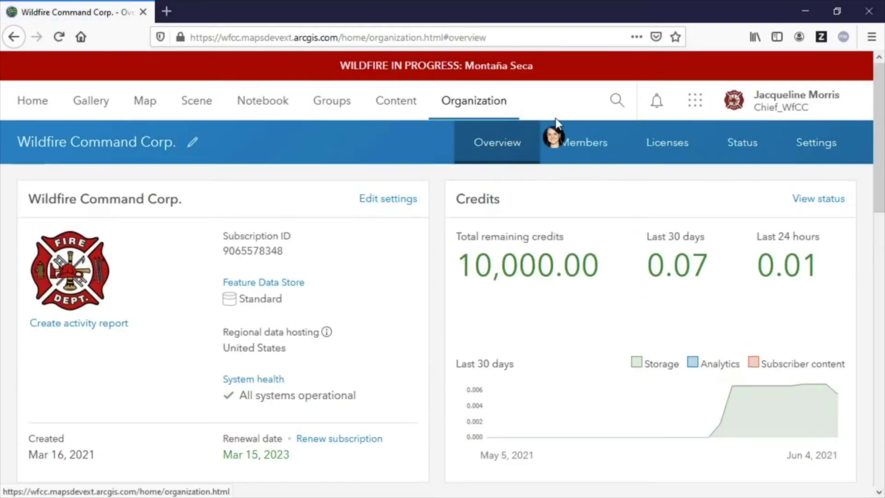
{"action": "left_click", "coordinate": [812, 150]}
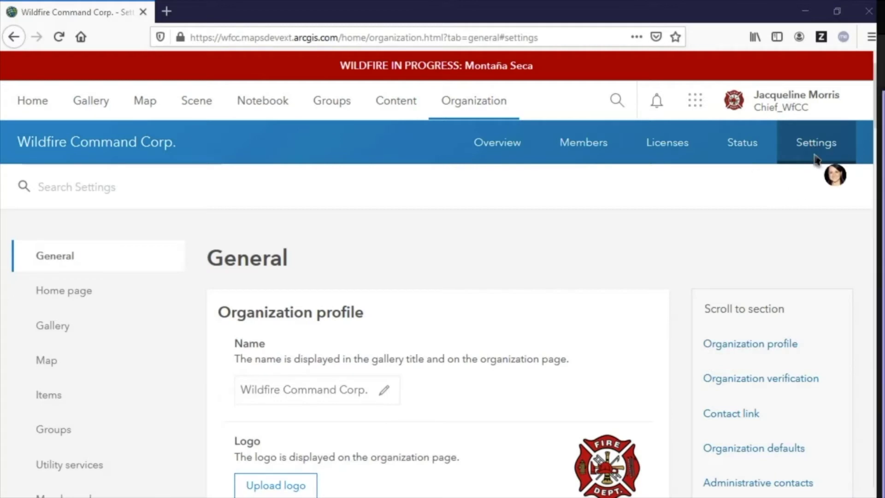
{"action": "left_click", "coordinate": [319, 196]}
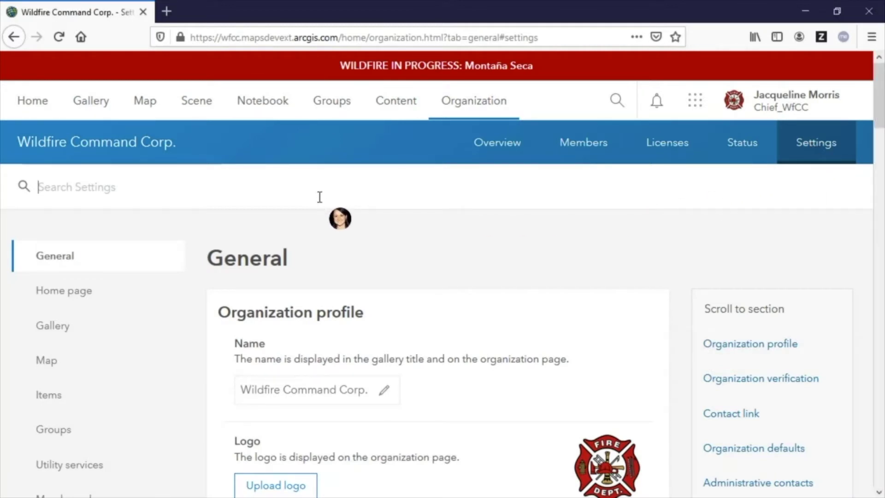
{"action": "type", "text": "coll"}
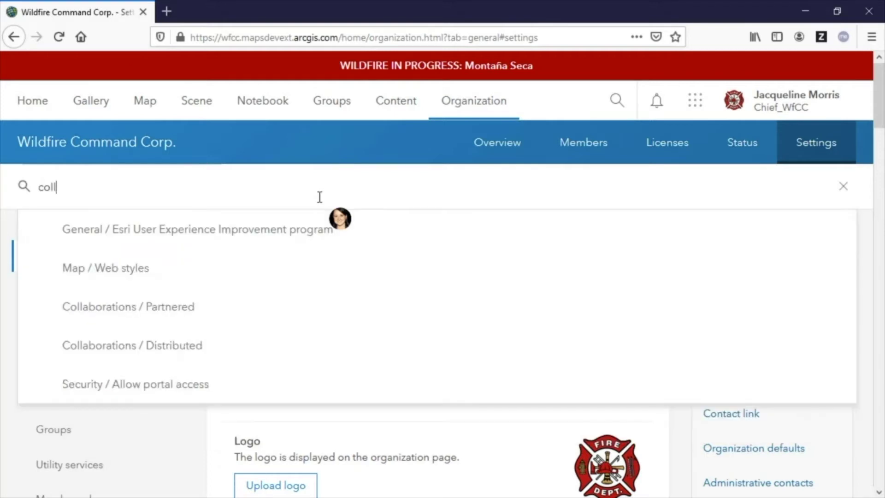
{"action": "left_click", "coordinate": [176, 315]}
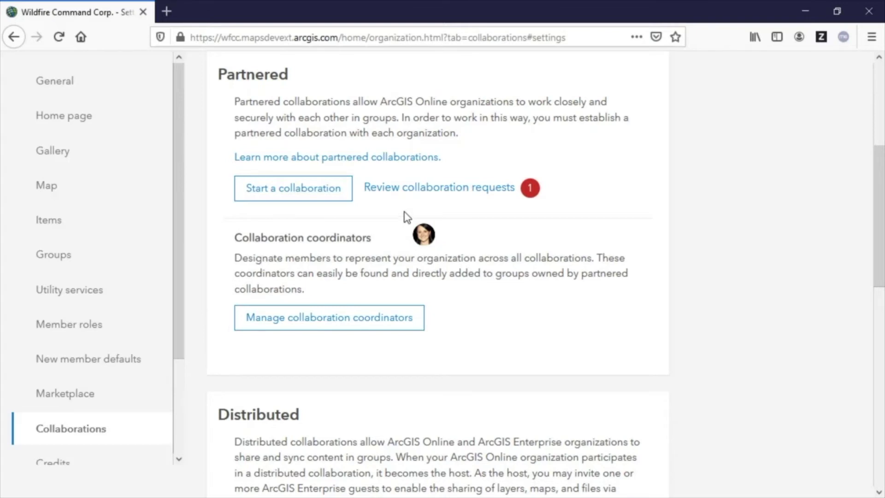
Accept the received collaboration request from City of Montaña Seca and grant it access to search the organization's members.
{"action": "left_click", "coordinate": [481, 198]}
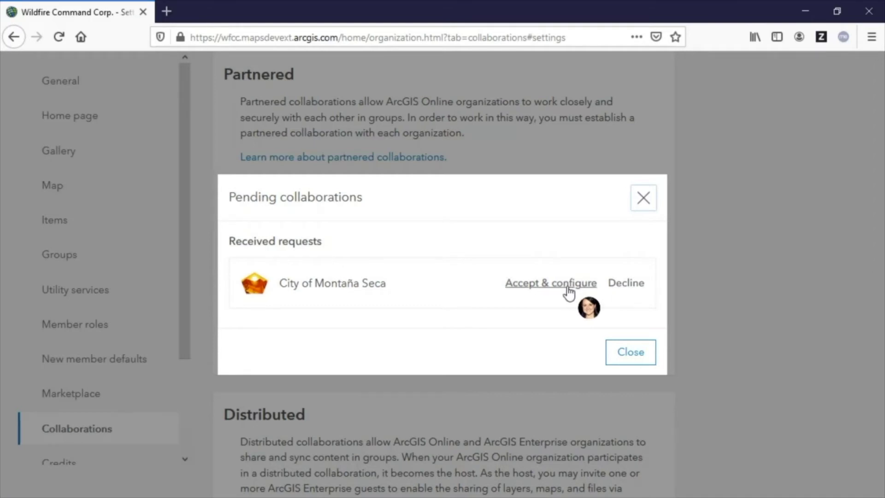
{"action": "left_click", "coordinate": [525, 289]}
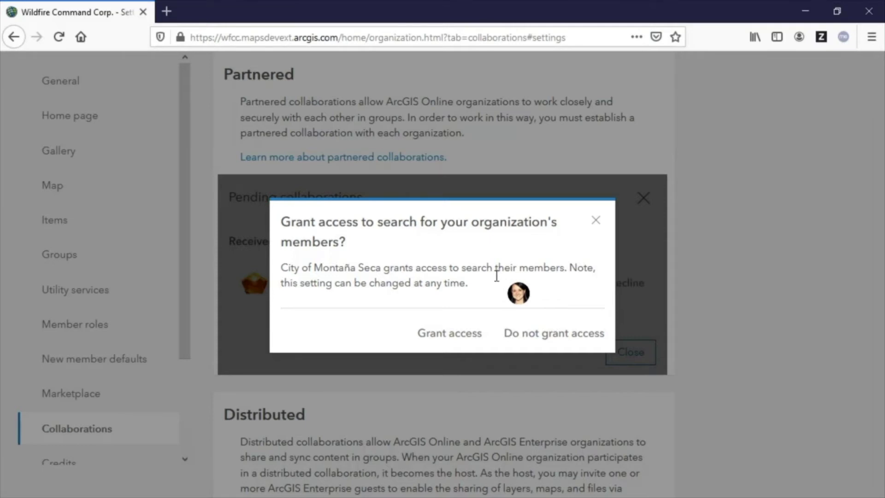
{"action": "left_click", "coordinate": [444, 337]}
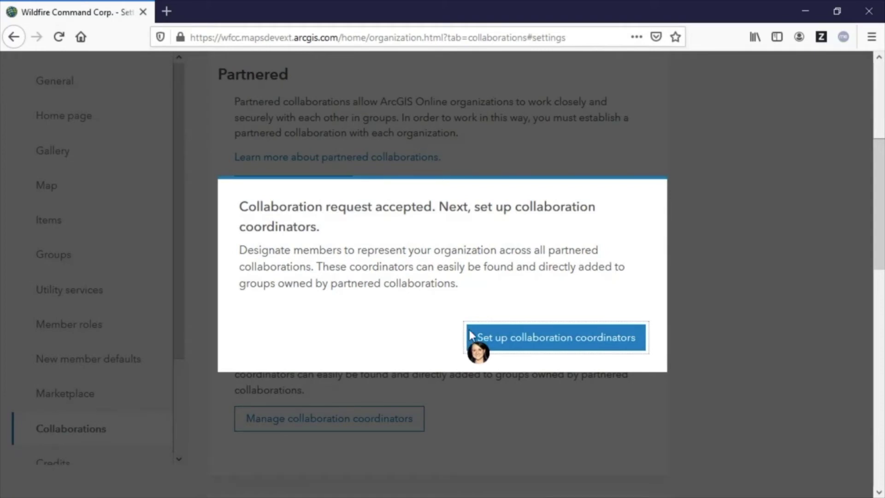
Set the first and last listed members of Wildfire Command Corp. as its collaboration coordinators and save.
{"action": "left_click", "coordinate": [548, 341]}
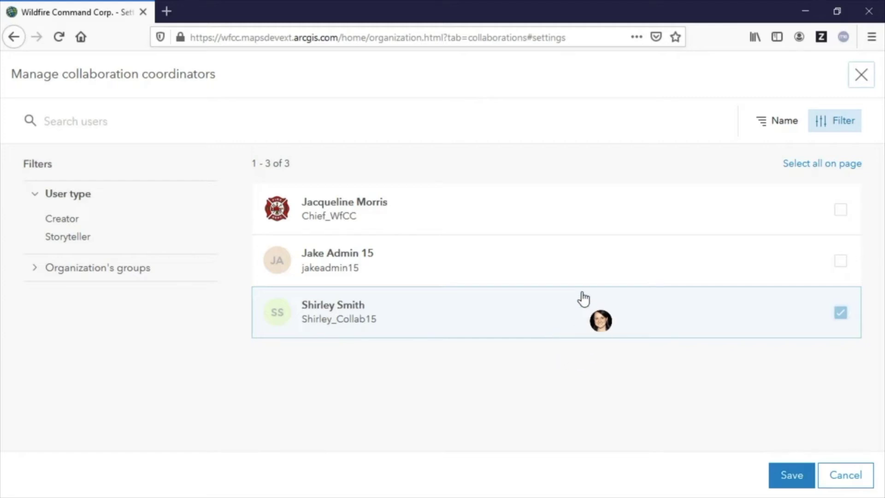
{"action": "left_click", "coordinate": [582, 263]}
{"action": "left_click", "coordinate": [563, 220]}
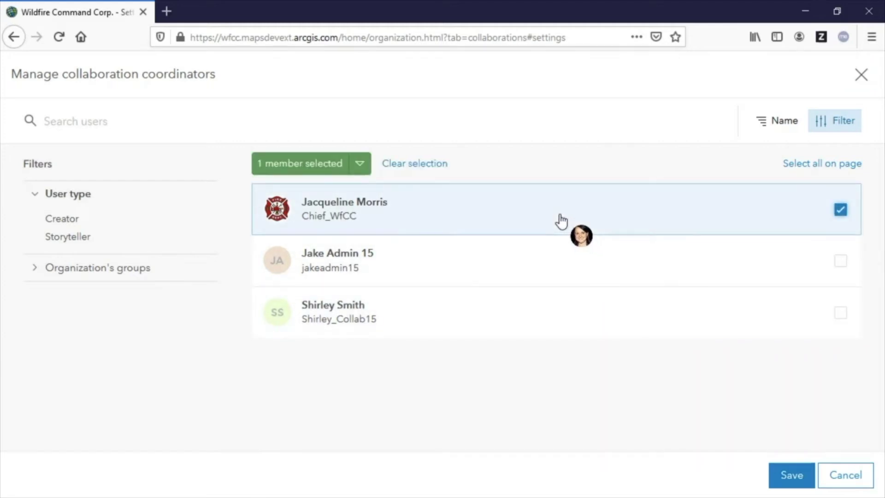
{"action": "left_click", "coordinate": [560, 318]}
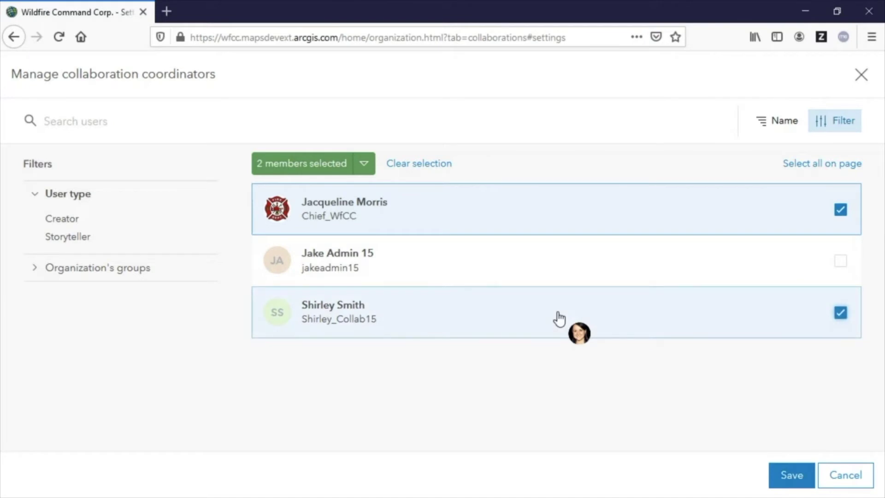
{"action": "left_click", "coordinate": [784, 475]}
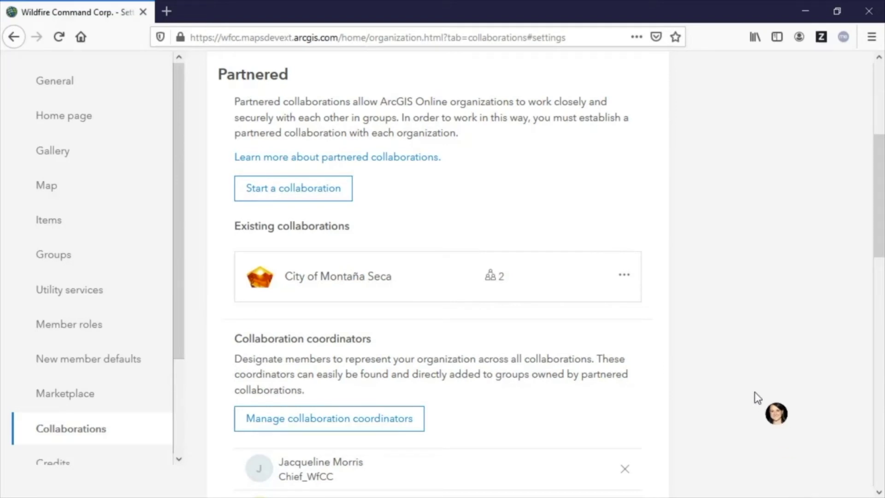
Open the organization's member list and check the role information of the member with the Facilitator role.
{"action": "scroll", "coordinate": [755, 392], "scroll_direction": "up", "scroll_amount": 5}
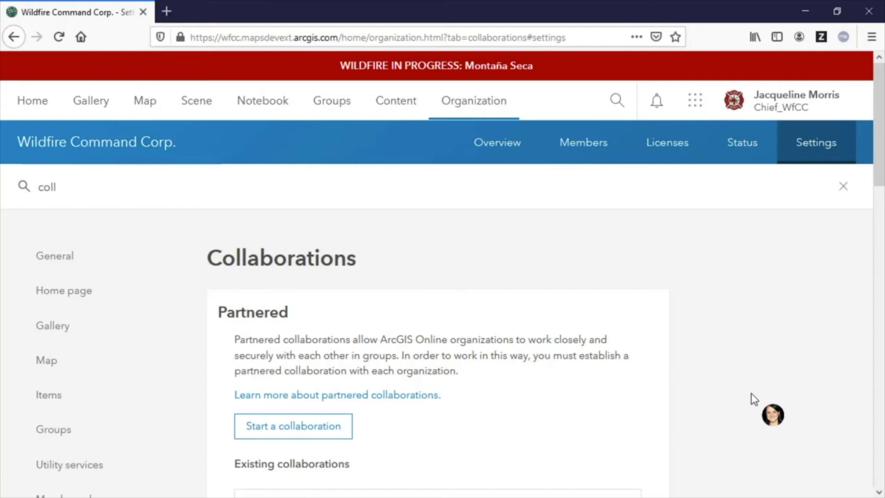
{"action": "left_click", "coordinate": [586, 150]}
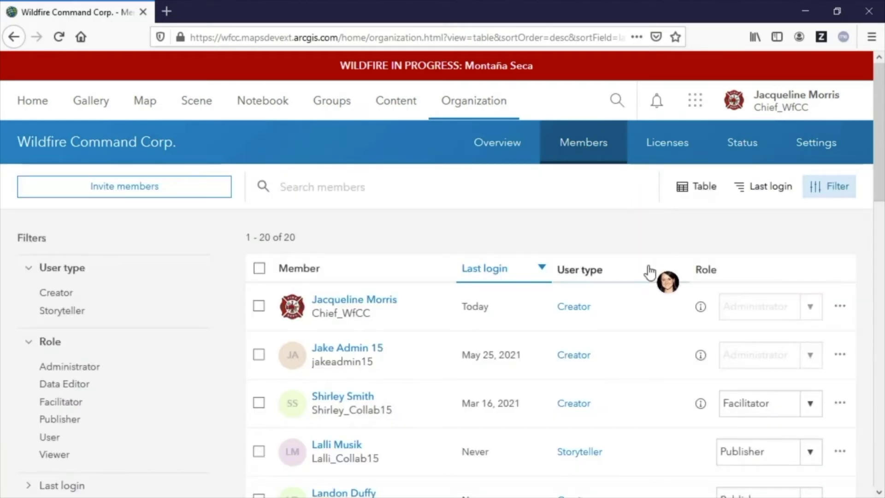
{"action": "mouse_move", "coordinate": [707, 408]}
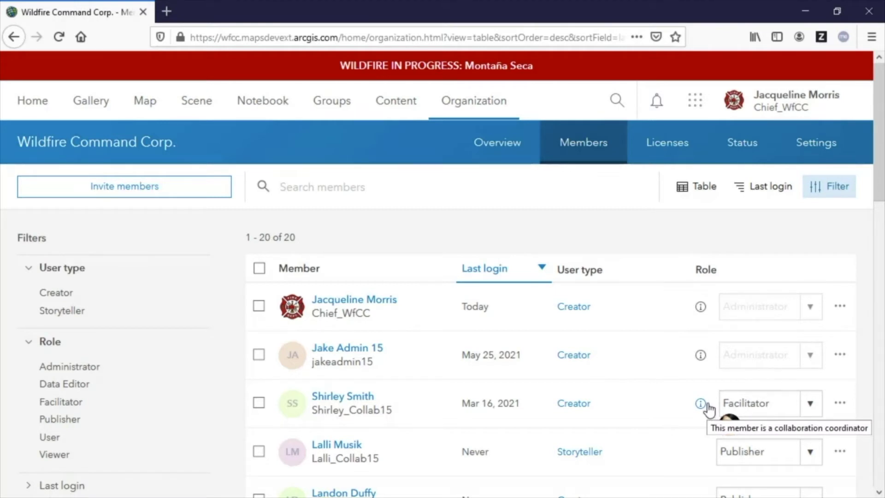
Read the coordinator note beside the Facilitator's role, then find the intended member by first name and set that member's role to Facilitator.
{"action": "left_click", "coordinate": [701, 404]}
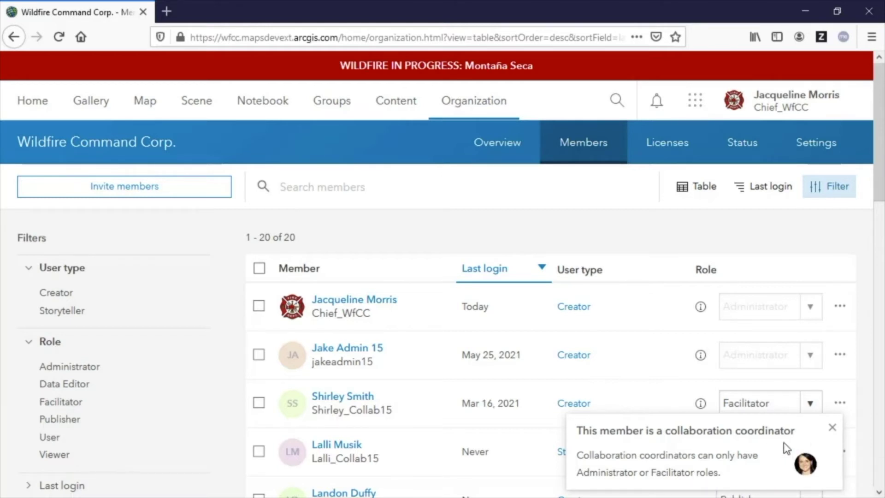
{"action": "left_click", "coordinate": [834, 428]}
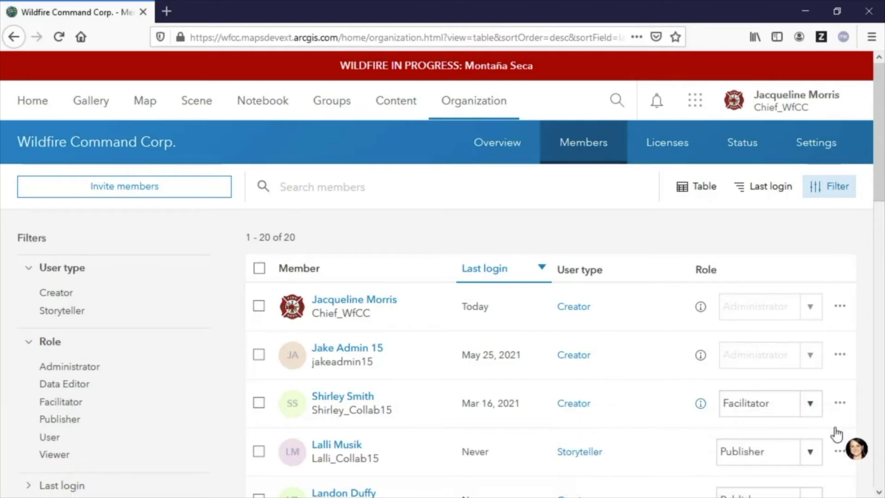
{"action": "left_click", "coordinate": [300, 188]}
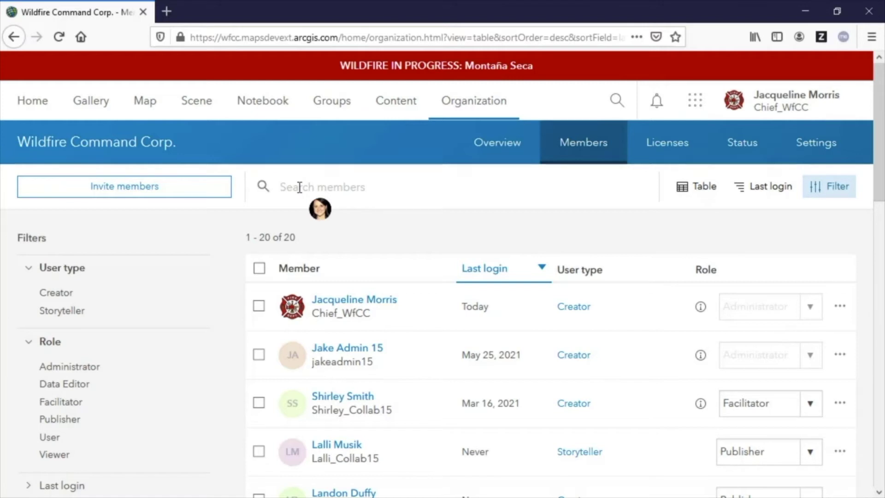
{"action": "type", "text": "rachel"}
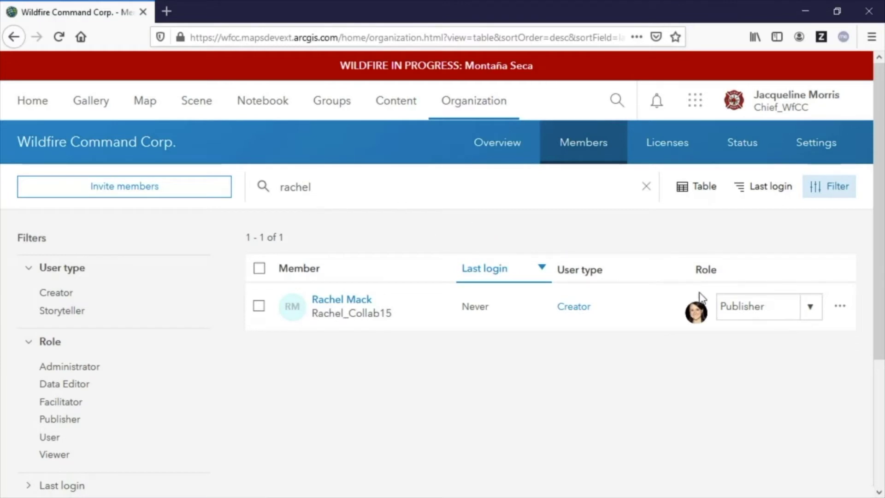
{"action": "left_click", "coordinate": [812, 313]}
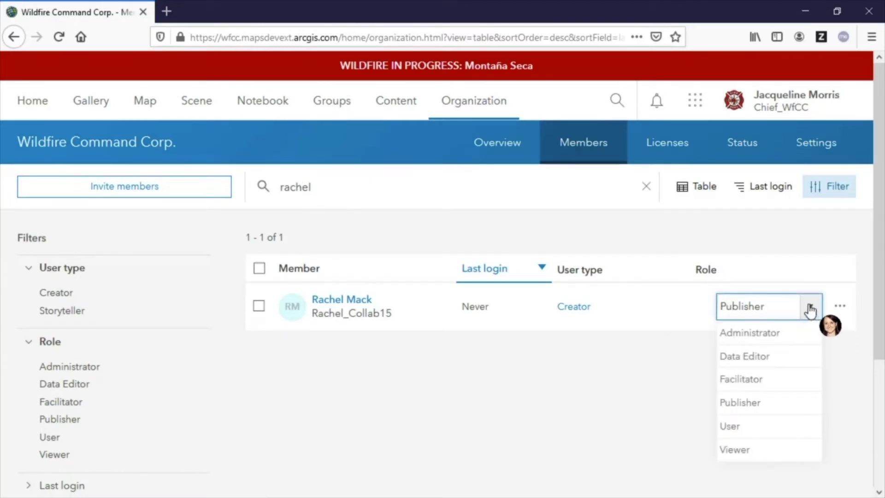
{"action": "left_click", "coordinate": [791, 386]}
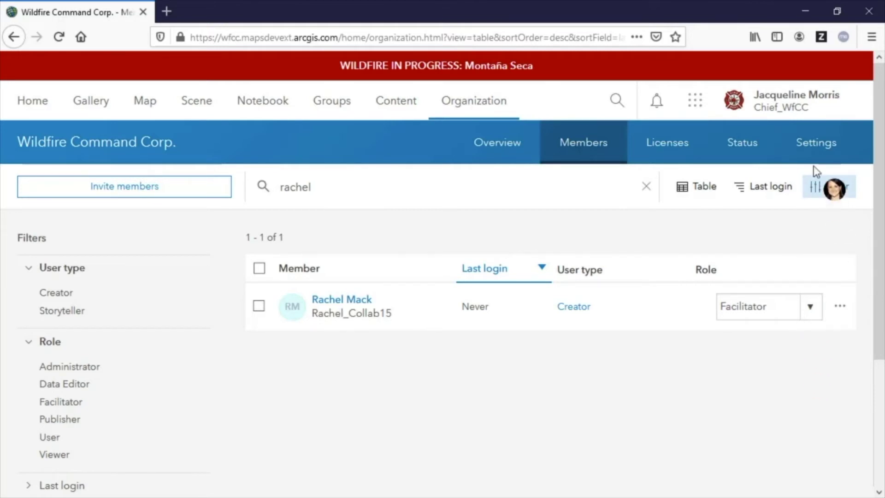
Search the organization settings for "part" and open the Collaborations / Partnered section.
{"action": "left_click", "coordinate": [813, 150]}
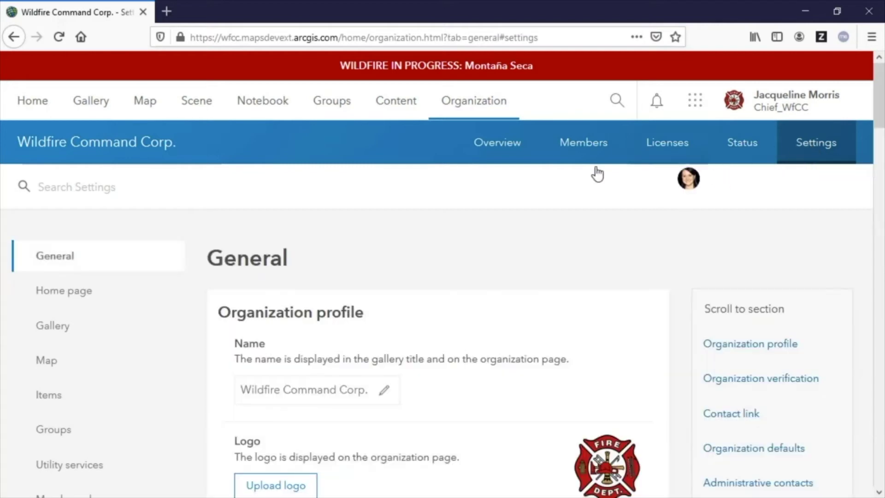
{"action": "left_click", "coordinate": [504, 188]}
{"action": "type", "text": "part"}
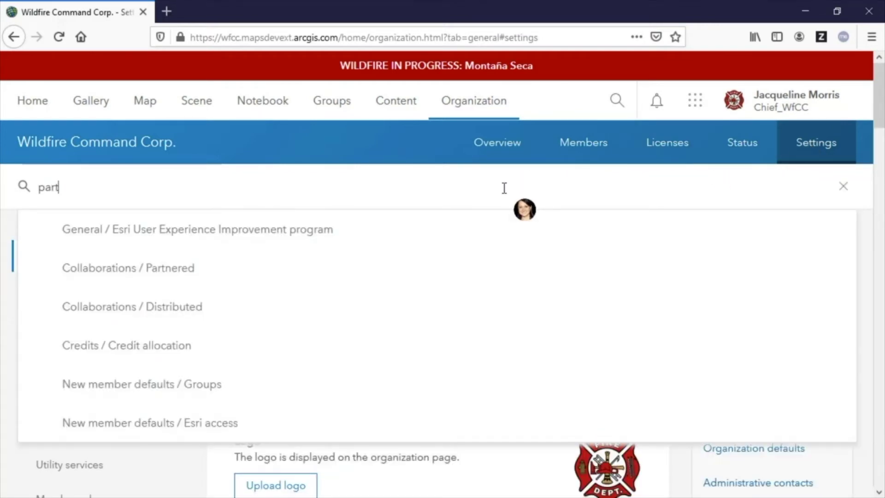
{"action": "left_click", "coordinate": [186, 272]}
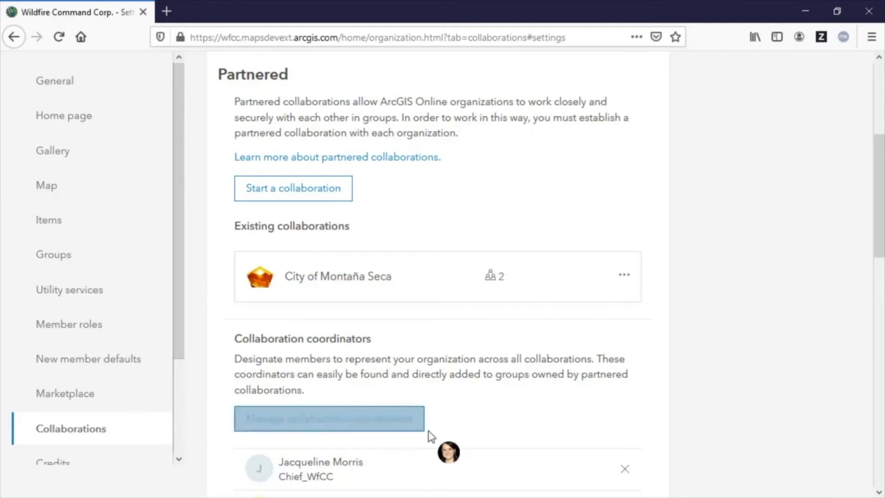
{"action": "scroll", "coordinate": [550, 414], "scroll_direction": "down", "scroll_amount": 2}
{"action": "scroll", "coordinate": [550, 413], "scroll_direction": "up", "scroll_amount": 2}
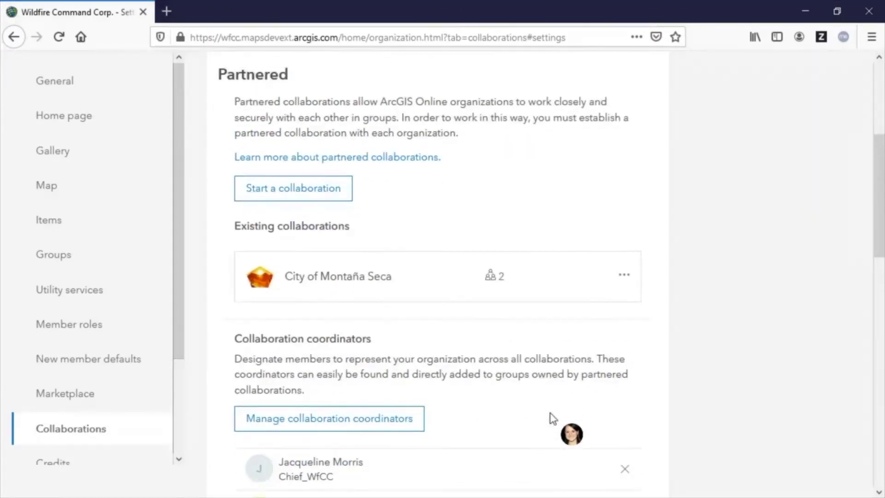
Add the member newly made Facilitator to Wildfire Command Corp.'s collaboration coordinators and save.
{"action": "left_click", "coordinate": [377, 423]}
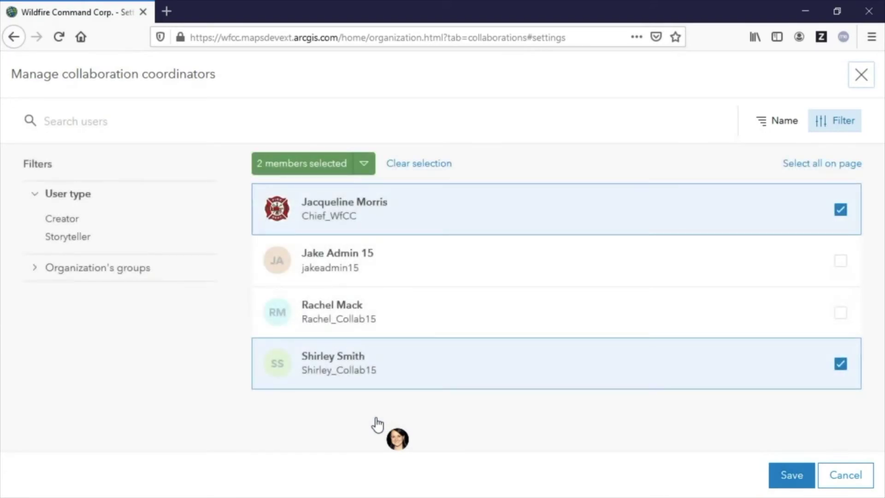
{"action": "left_click", "coordinate": [407, 318]}
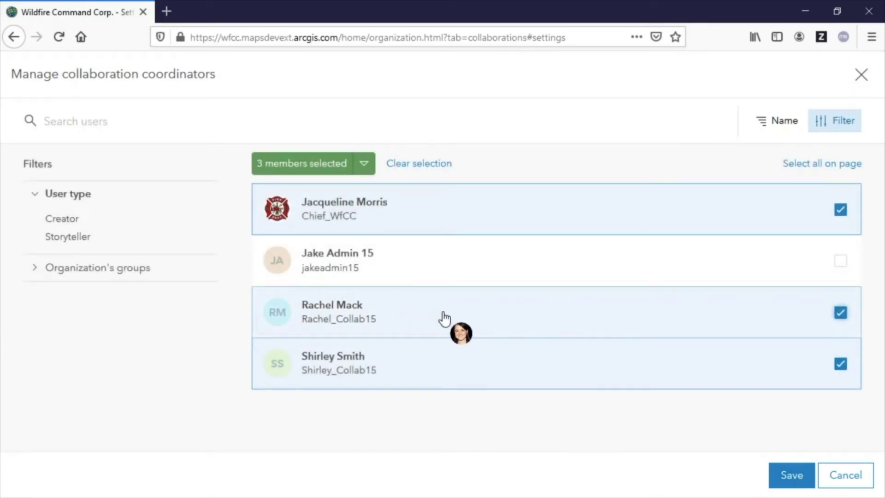
{"action": "left_click", "coordinate": [790, 475]}
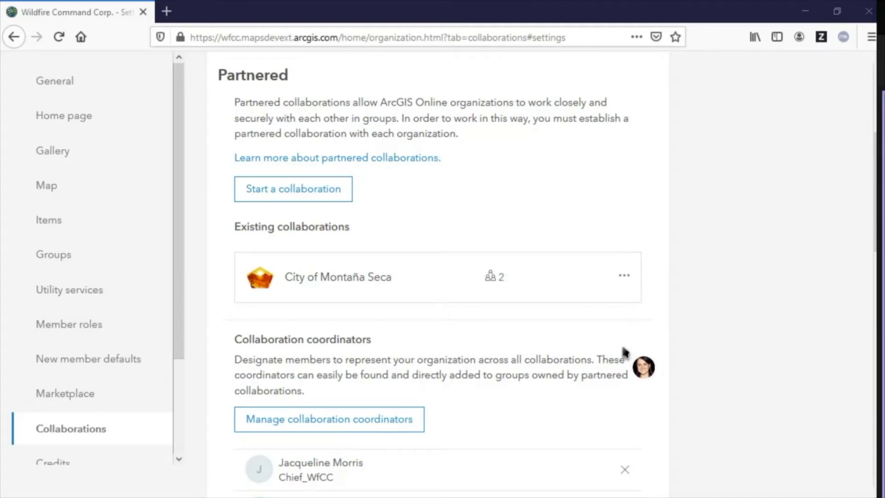
Examine City of Montaña Seca's collaboration coordinators and its collaboration details, including member visibility and shared groups.
{"action": "left_click", "coordinate": [498, 279]}
{"action": "scroll", "coordinate": [499, 283], "scroll_direction": "up", "scroll_amount": 2}
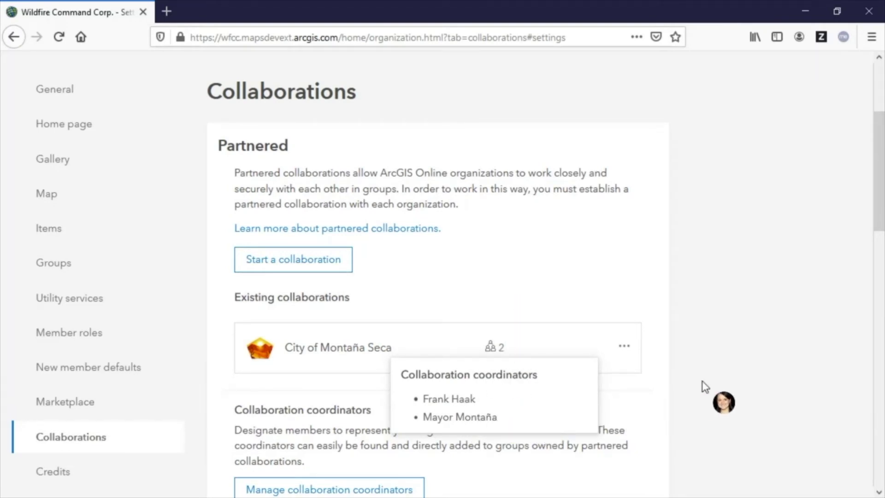
{"action": "scroll", "coordinate": [613, 283], "scroll_direction": "down", "scroll_amount": 2}
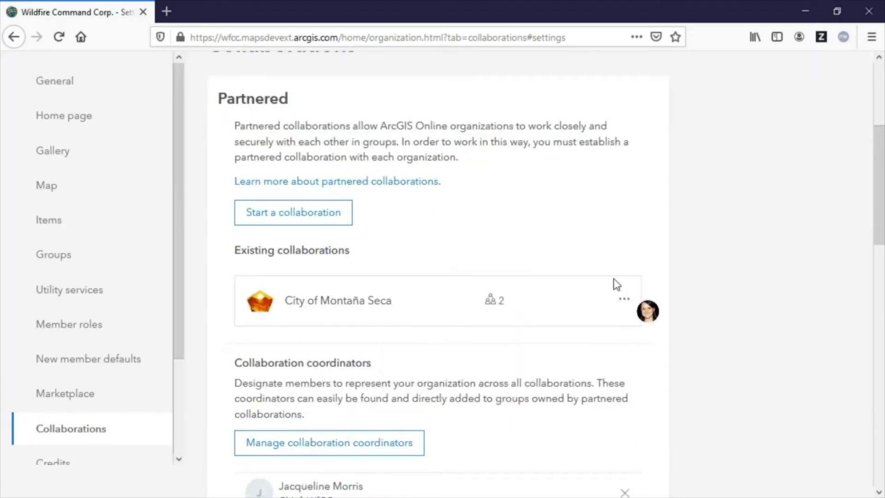
{"action": "left_click", "coordinate": [627, 299]}
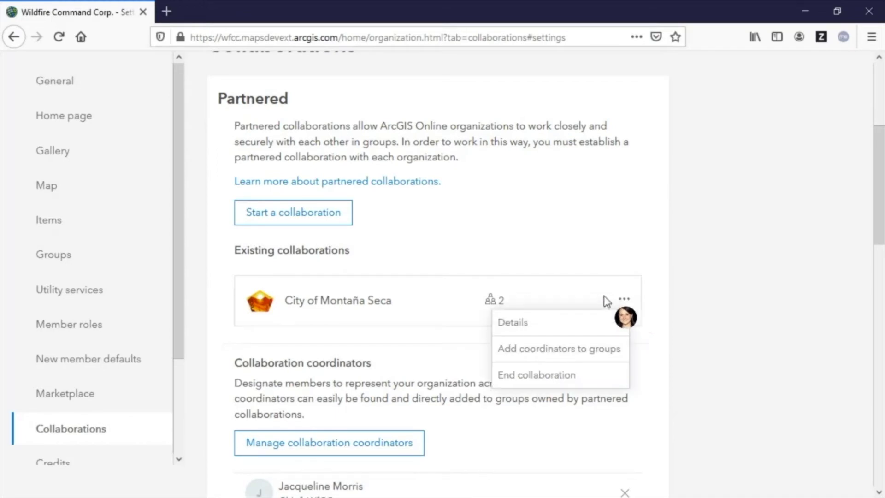
{"action": "left_click", "coordinate": [593, 325]}
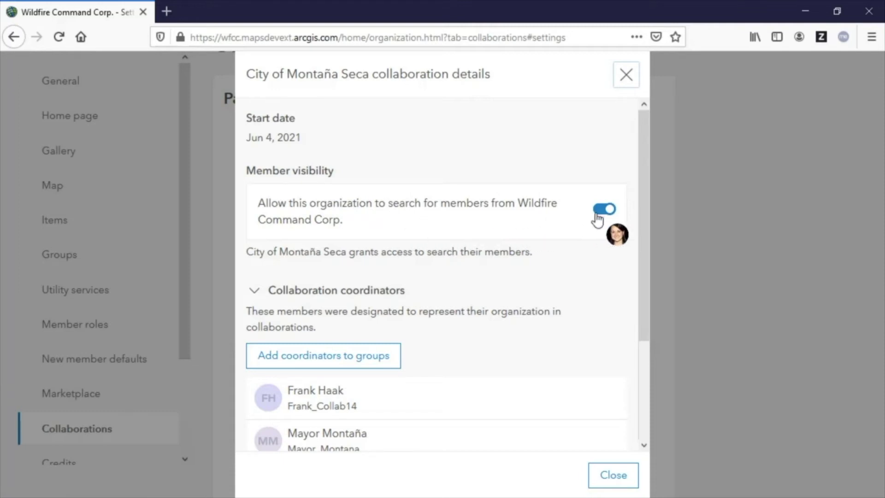
{"action": "left_click_drag", "start_coordinate": [641, 232], "coordinate": [641, 304]}
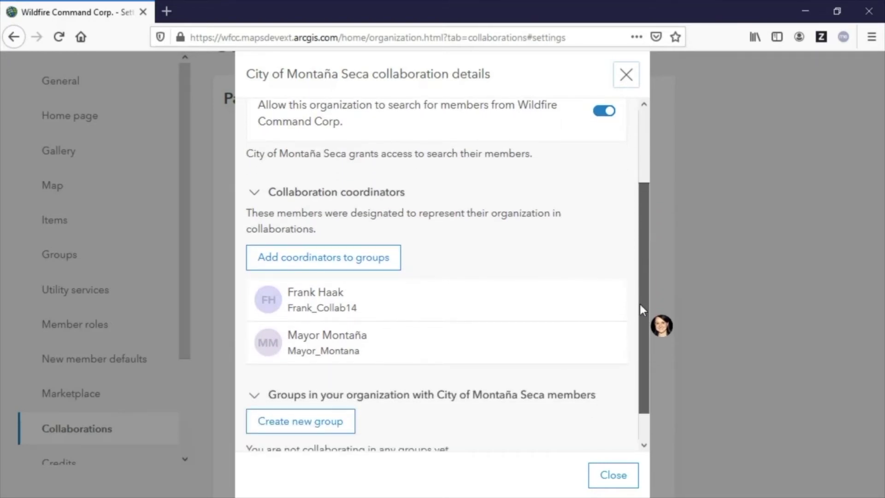
{"action": "left_click_drag", "start_coordinate": [640, 304], "coordinate": [640, 339]}
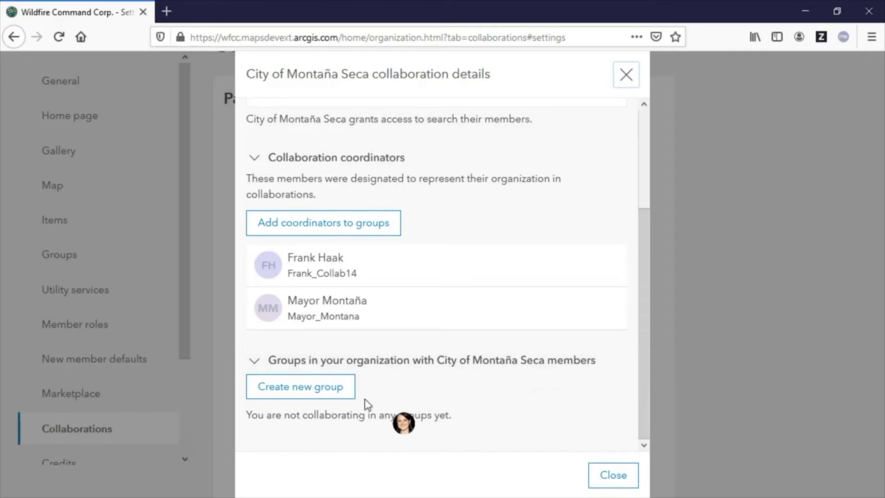
Start a new group from the City of Montaña Seca collaboration details and name it "MS Fire Collaboration".
{"action": "left_click", "coordinate": [306, 397]}
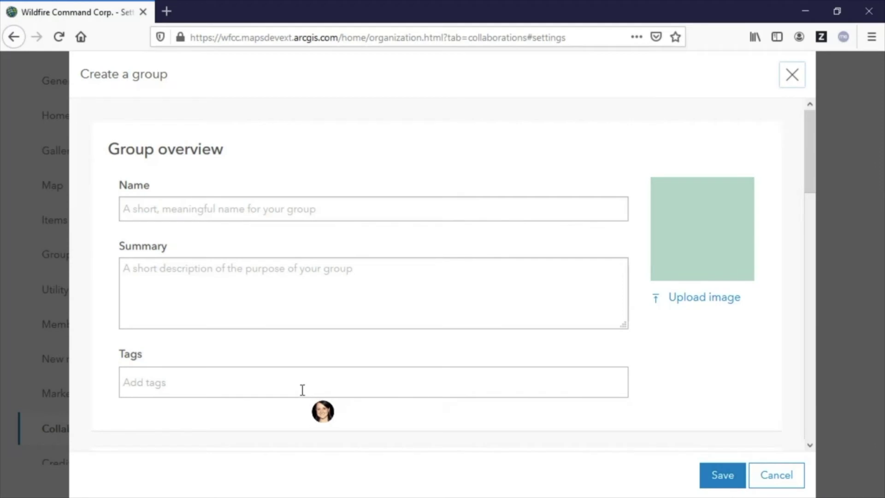
{"action": "left_click", "coordinate": [240, 206]}
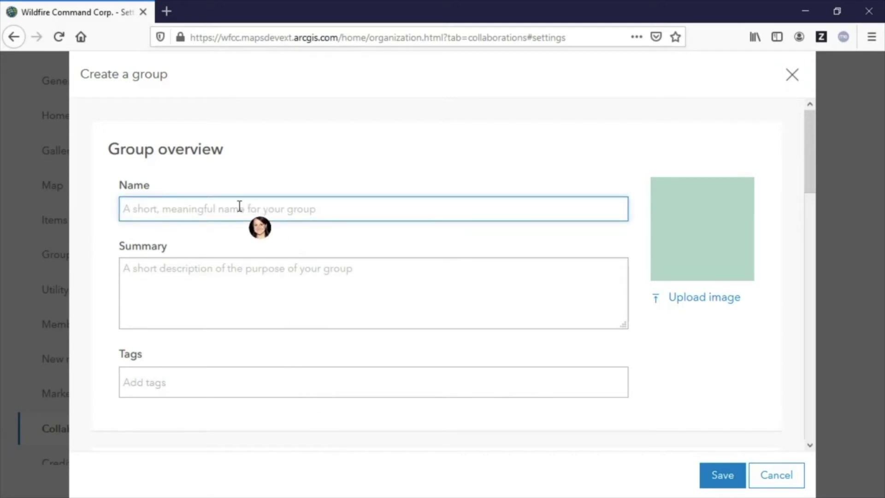
{"action": "type", "text": "MS F"}
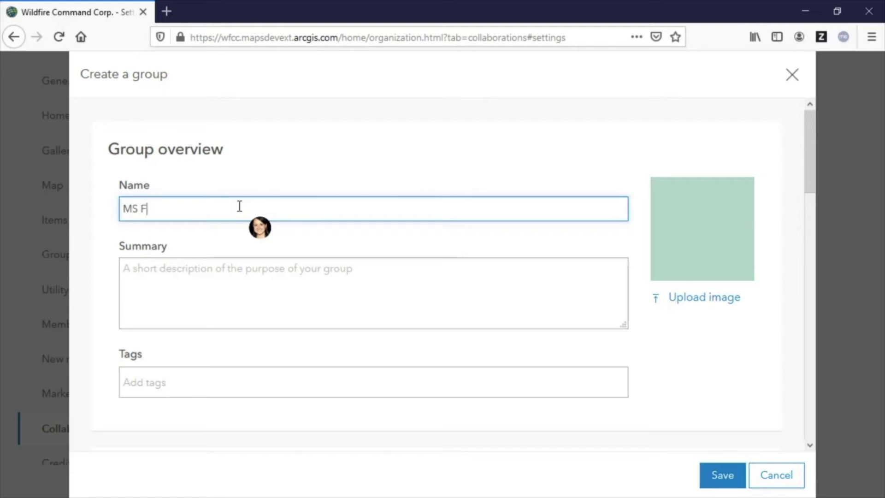
{"action": "type", "text": "ire Collaboration"}
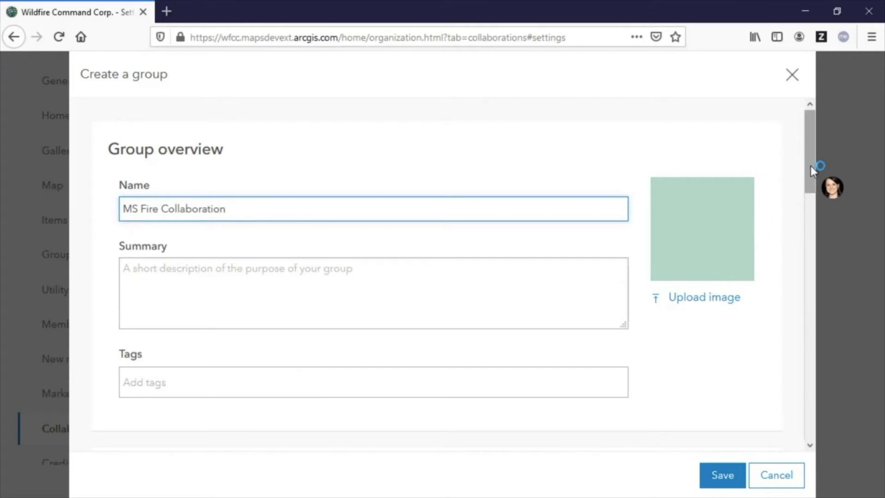
Set the group to join by invitation, be viewable by all organization members, and accept content from the group owner and managers.
{"action": "scroll", "coordinate": [812, 175], "scroll_direction": "down", "scroll_amount": 2}
{"action": "left_click_drag", "start_coordinate": [812, 177], "coordinate": [810, 262]}
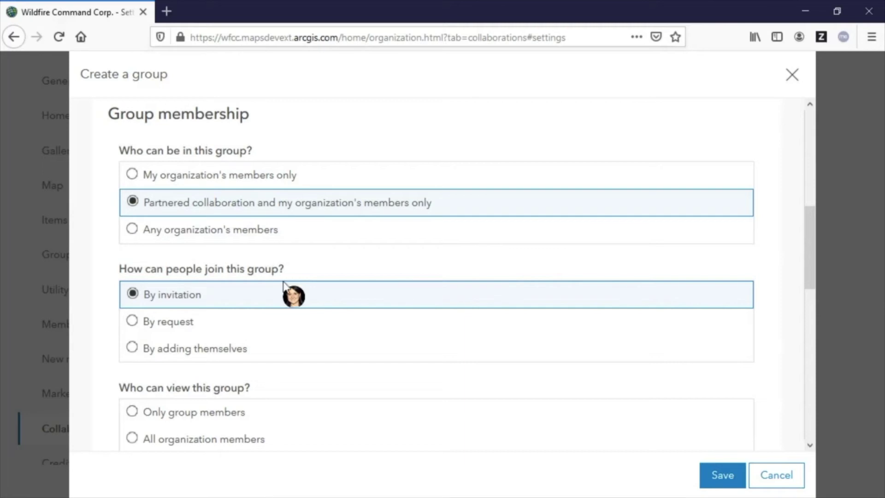
{"action": "left_click", "coordinate": [226, 296]}
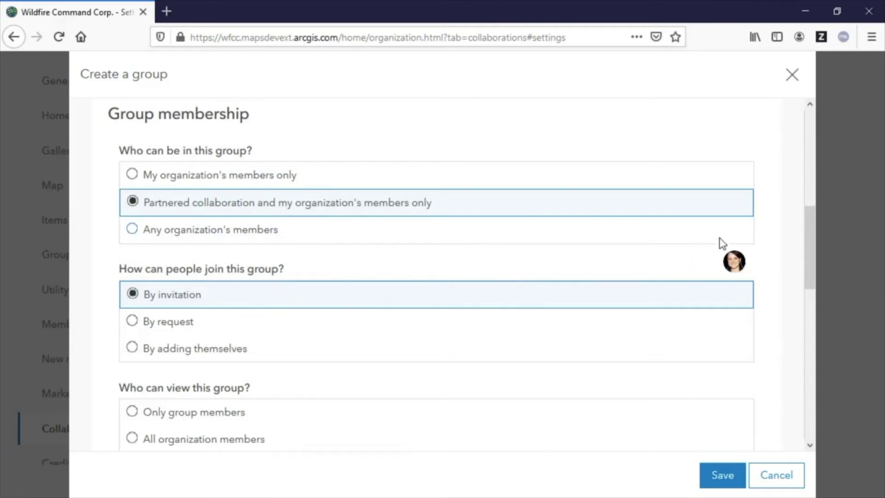
{"action": "left_click_drag", "start_coordinate": [810, 249], "coordinate": [810, 283]}
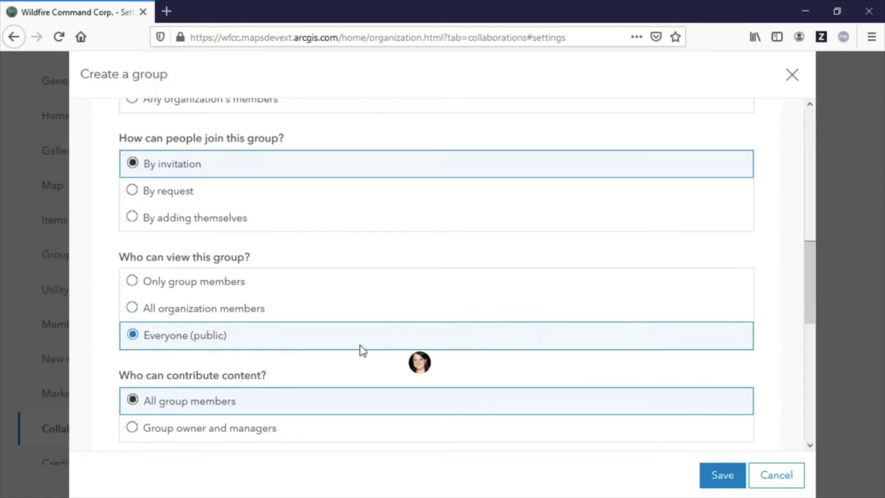
{"action": "left_click", "coordinate": [133, 309]}
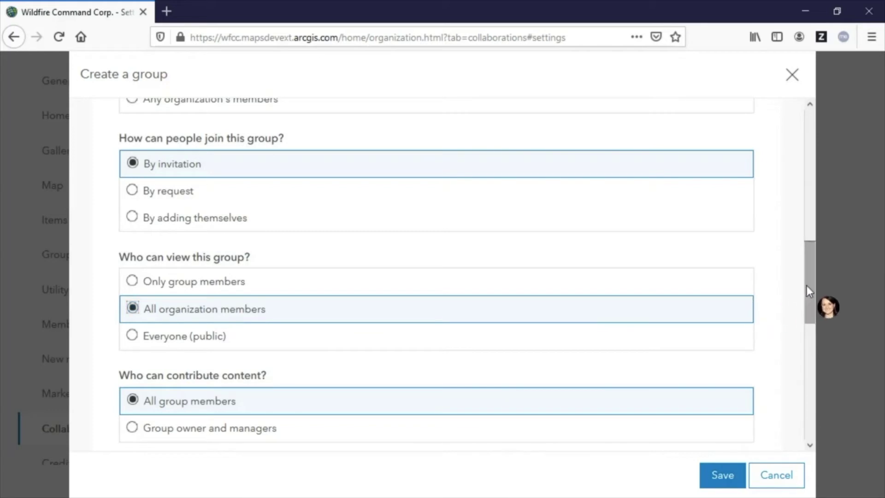
{"action": "left_click_drag", "start_coordinate": [807, 286], "coordinate": [807, 330]}
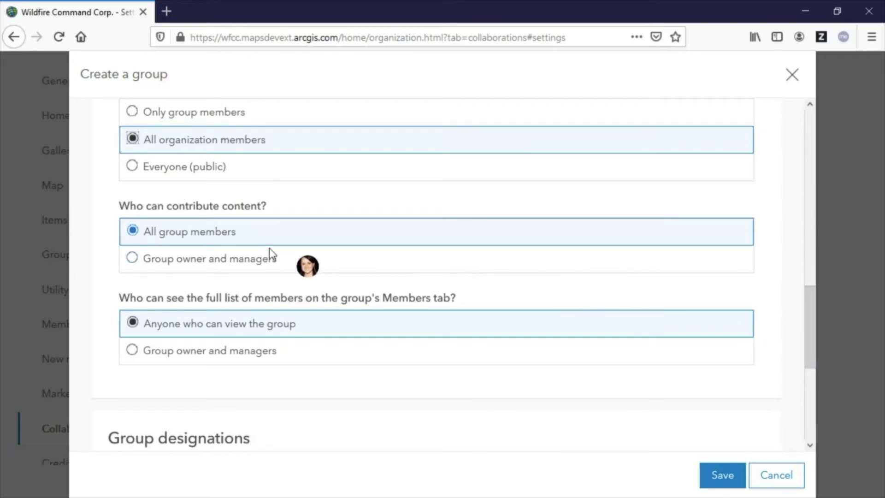
{"action": "left_click", "coordinate": [223, 261]}
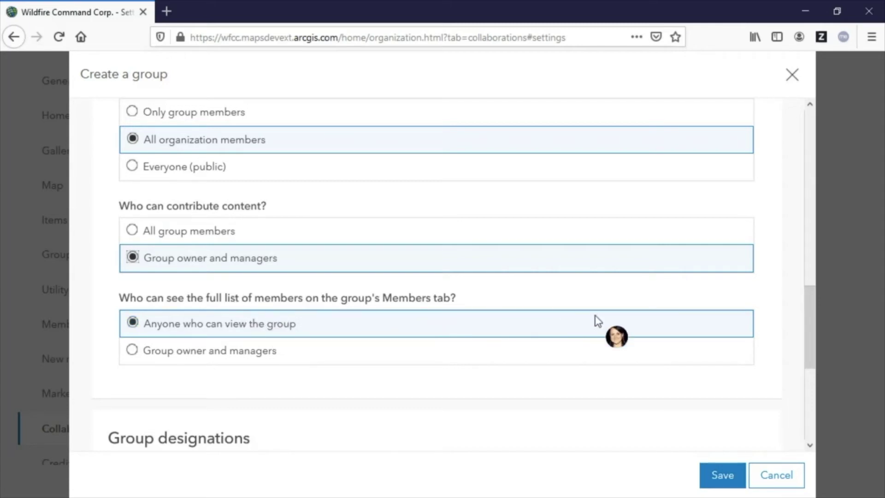
{"action": "left_click_drag", "start_coordinate": [809, 313], "coordinate": [810, 384]}
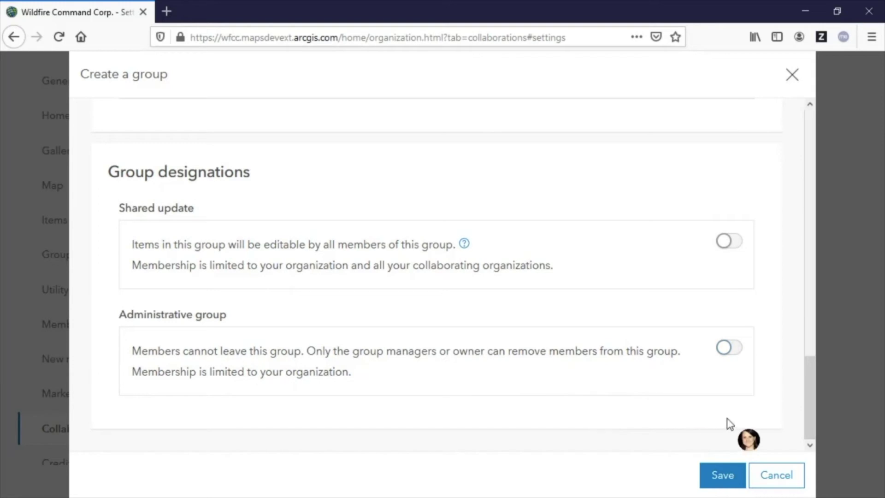
Add the required tag "fire" to the new group and save it.
{"action": "left_click", "coordinate": [723, 475]}
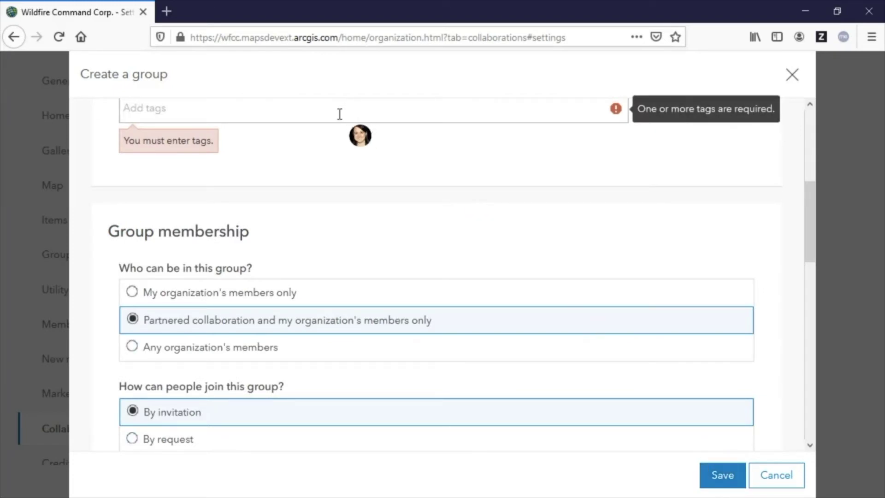
{"action": "type", "text": "fire"}
{"action": "key", "text": "Return"}
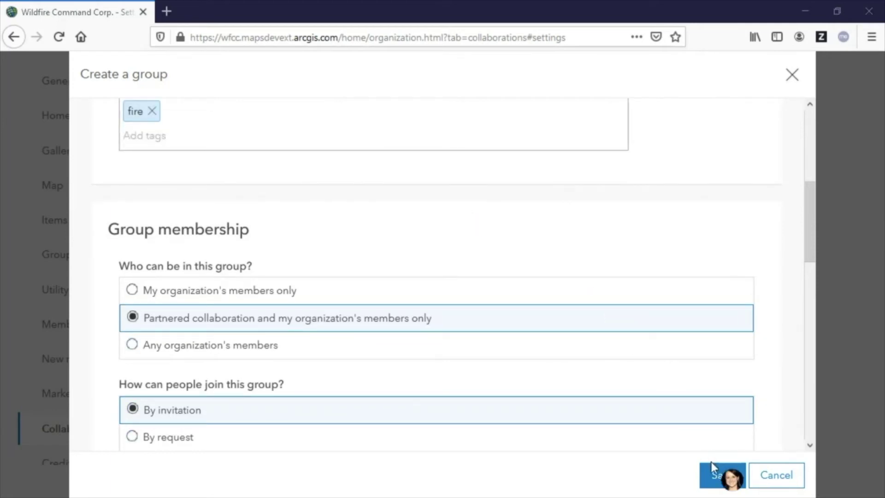
{"action": "left_click", "coordinate": [715, 478]}
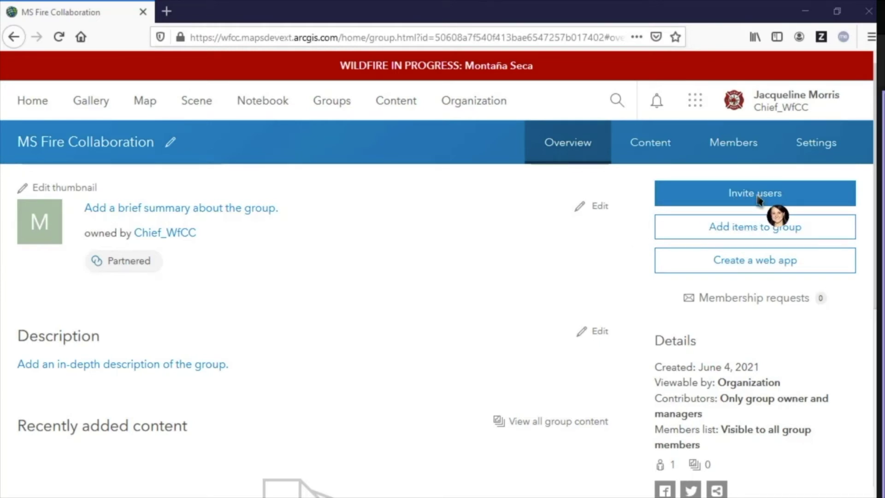
Include partnered organizations' members in the group invitation and add both City of Montaña Seca collaboration coordinators without requiring confirmation.
{"action": "left_click", "coordinate": [802, 191]}
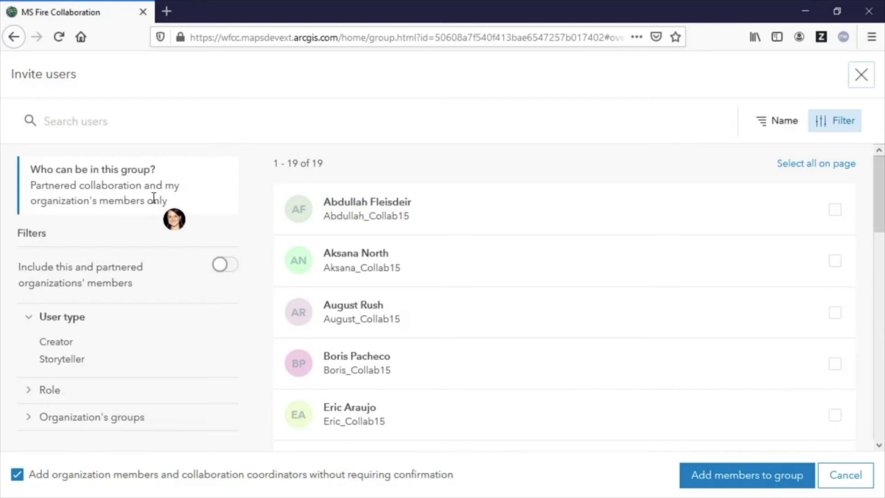
{"action": "left_click", "coordinate": [229, 271]}
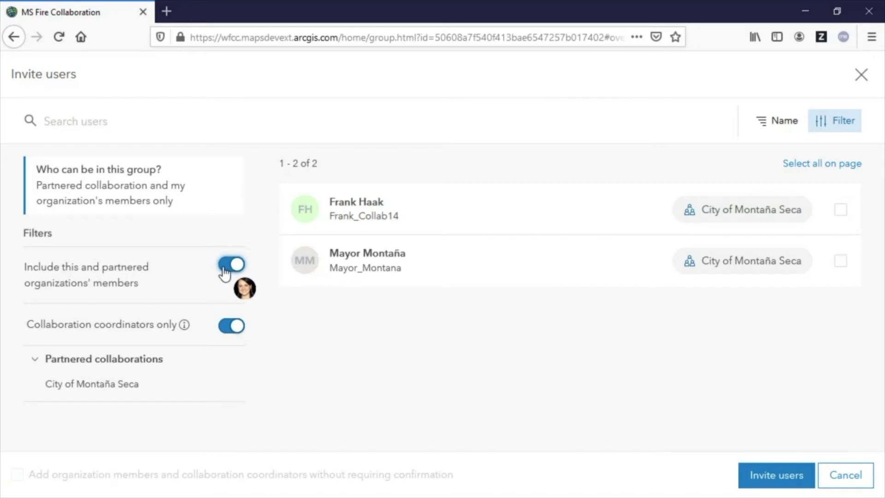
{"action": "left_click", "coordinate": [434, 215]}
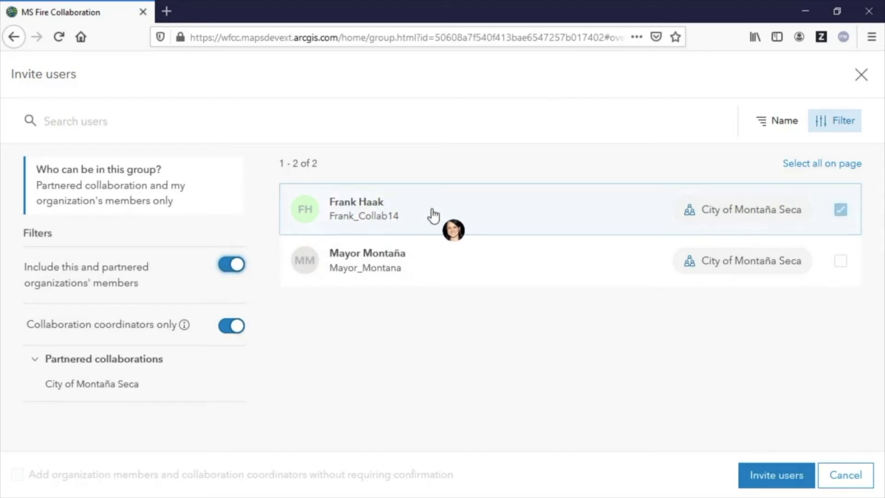
{"action": "left_click", "coordinate": [471, 207]}
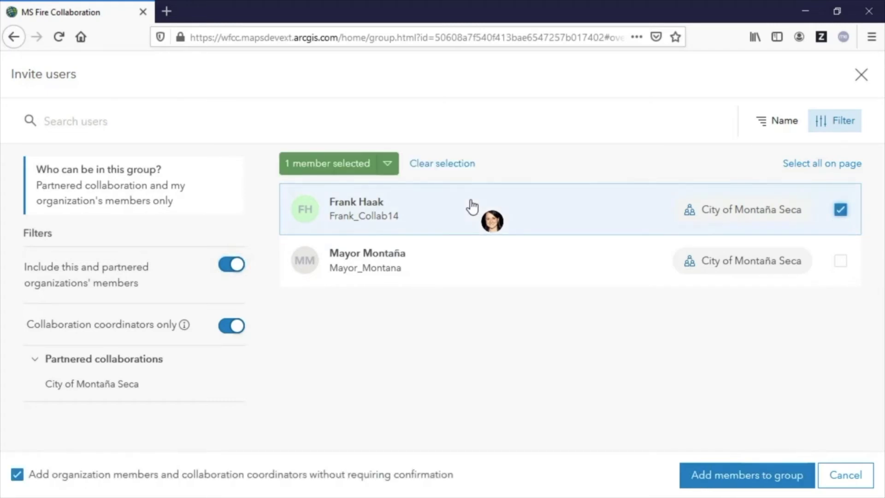
{"action": "left_click", "coordinate": [498, 270]}
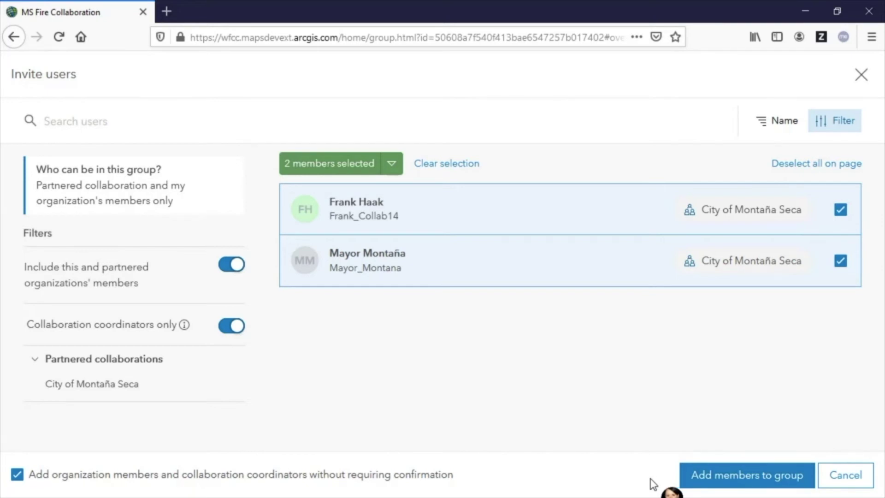
{"action": "left_click", "coordinate": [729, 484]}
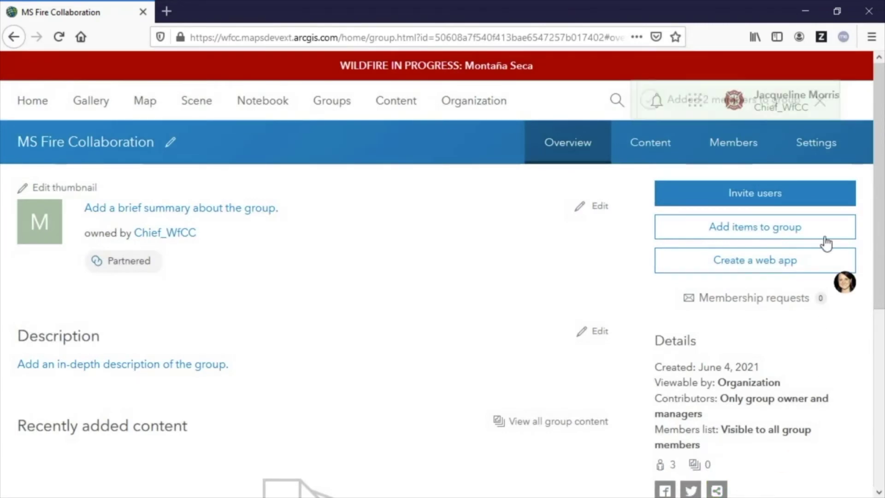
Update the group role of the two City of Montaña Seca members in MS Fire Collaboration to Manager.
{"action": "left_click", "coordinate": [740, 162]}
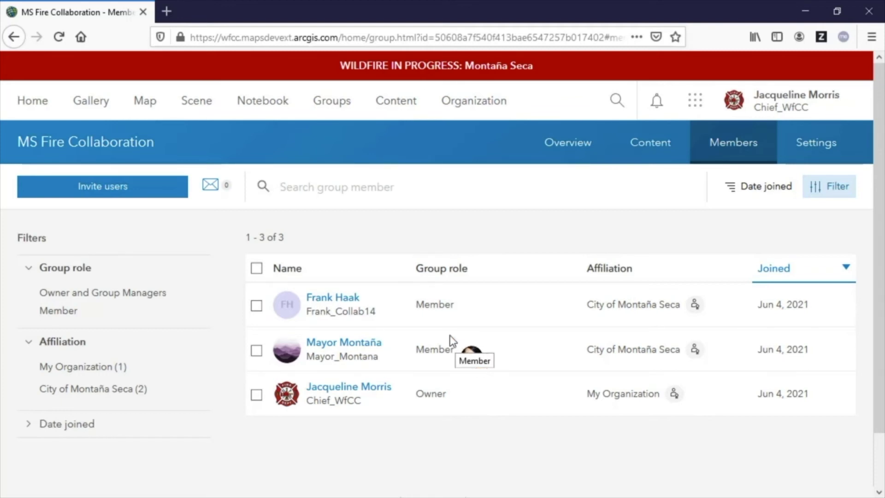
{"action": "left_click", "coordinate": [257, 351]}
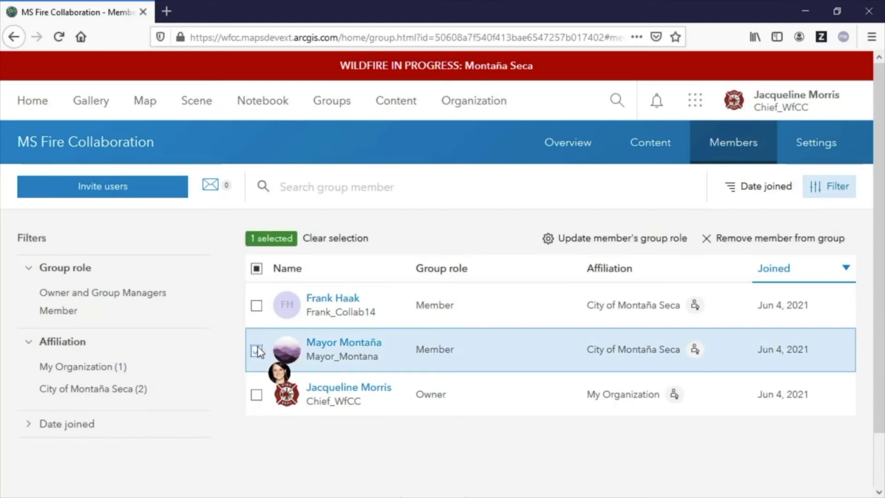
{"action": "left_click", "coordinate": [257, 306]}
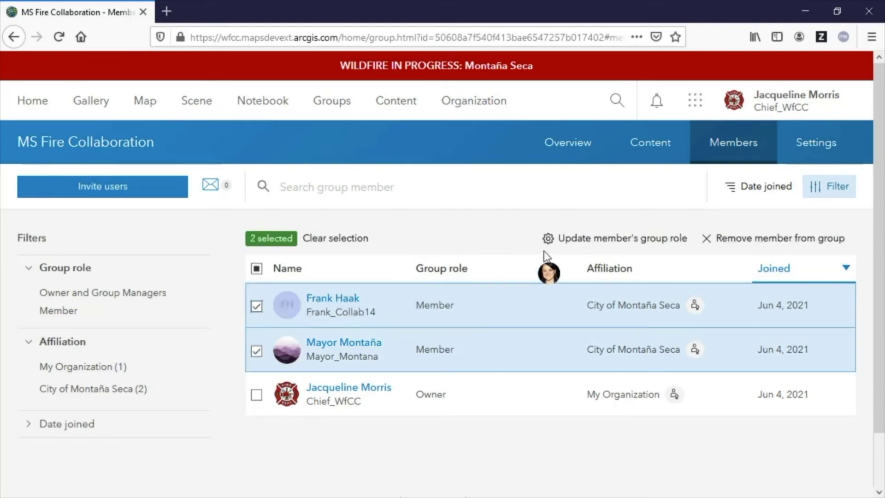
{"action": "left_click", "coordinate": [584, 239]}
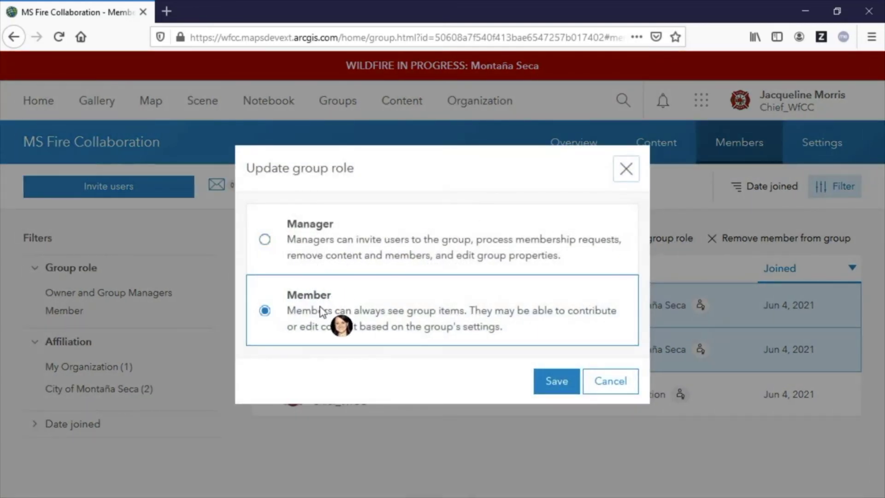
{"action": "left_click", "coordinate": [290, 252]}
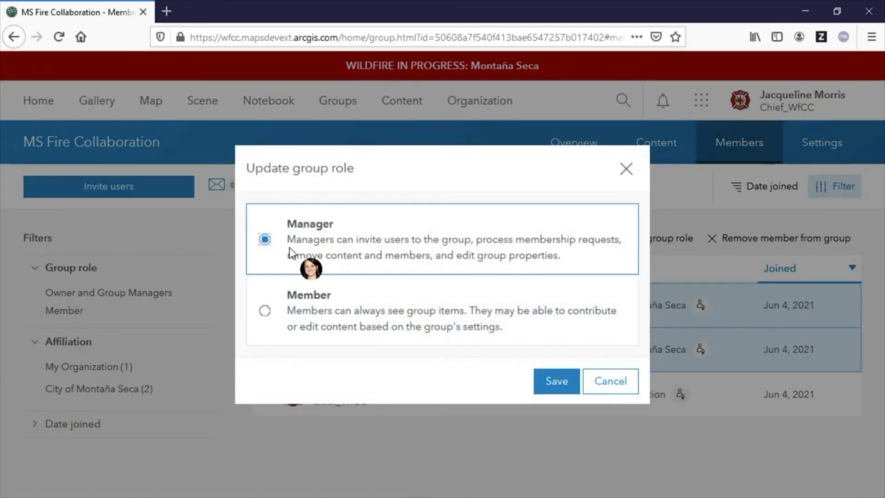
{"action": "left_click", "coordinate": [557, 384]}
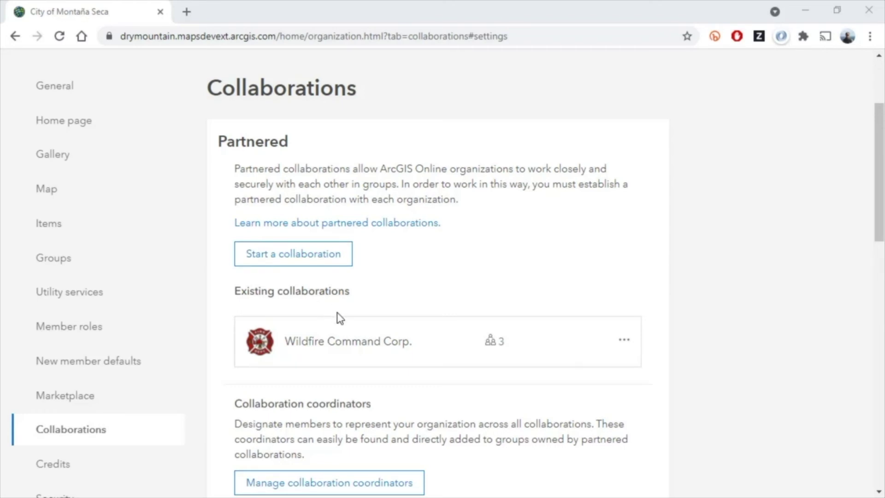
In City of Montaña Seca's collaboration settings, examine Wildfire Command Corp.'s coordinators and its collaboration details, including member visibility and shared groups.
{"action": "left_click", "coordinate": [500, 346]}
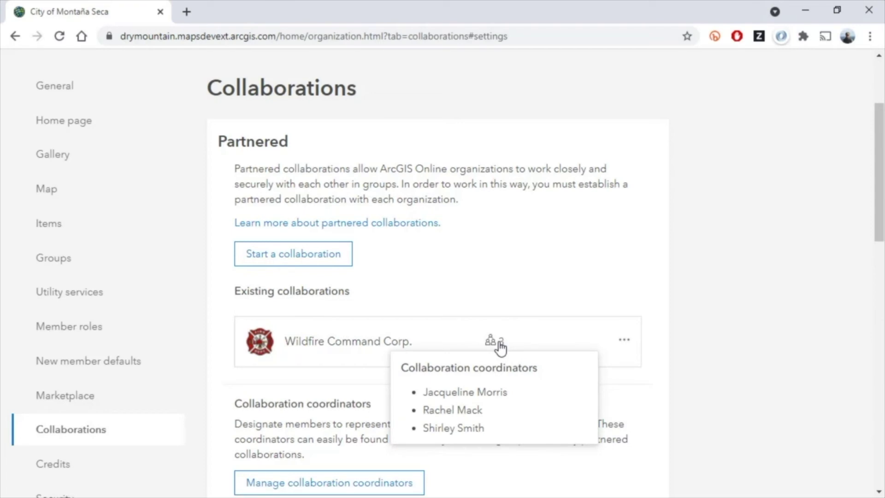
{"action": "left_click", "coordinate": [625, 340]}
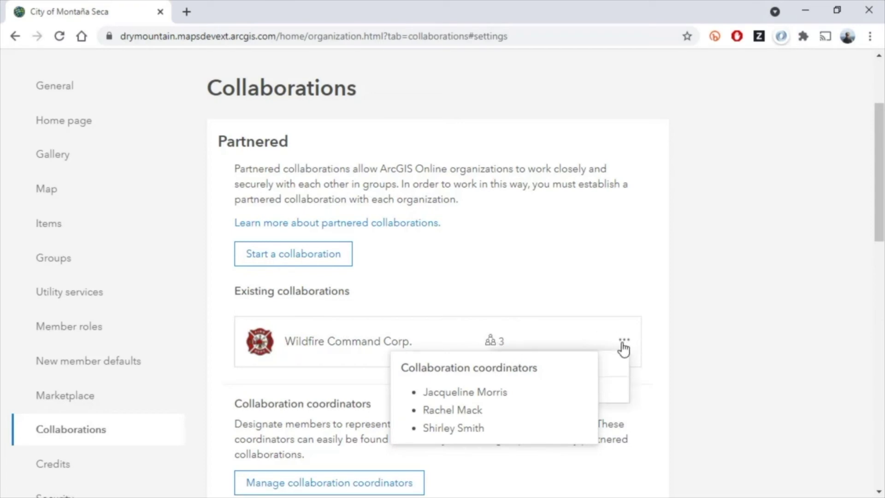
{"action": "left_click", "coordinate": [681, 336]}
{"action": "left_click", "coordinate": [625, 340]}
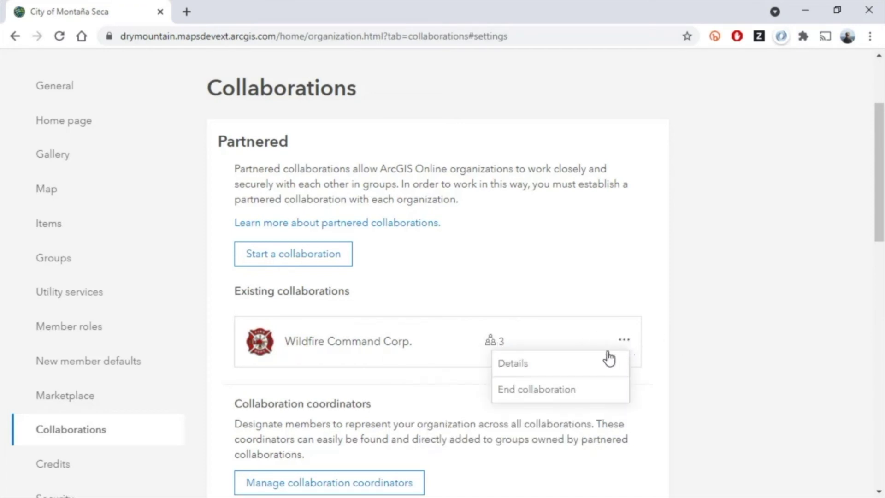
{"action": "left_click", "coordinate": [595, 362]}
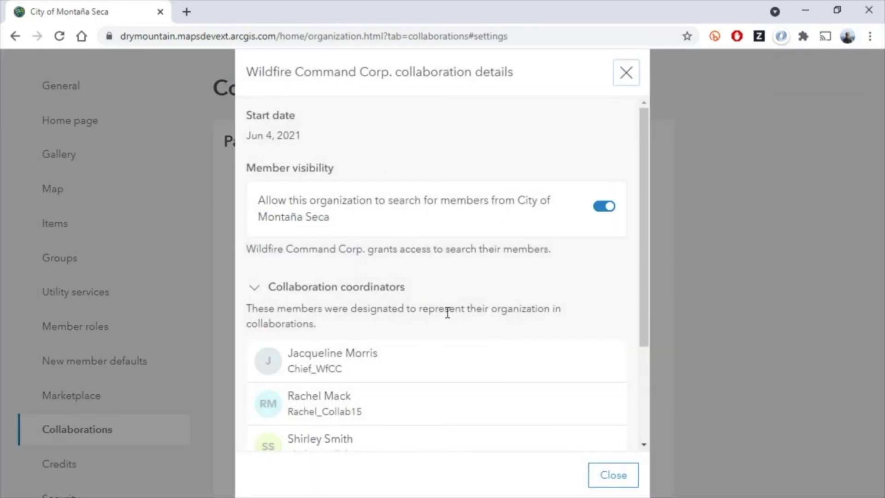
{"action": "scroll", "coordinate": [481, 314], "scroll_direction": "down", "scroll_amount": 2}
{"action": "scroll", "coordinate": [482, 313], "scroll_direction": "down", "scroll_amount": 2}
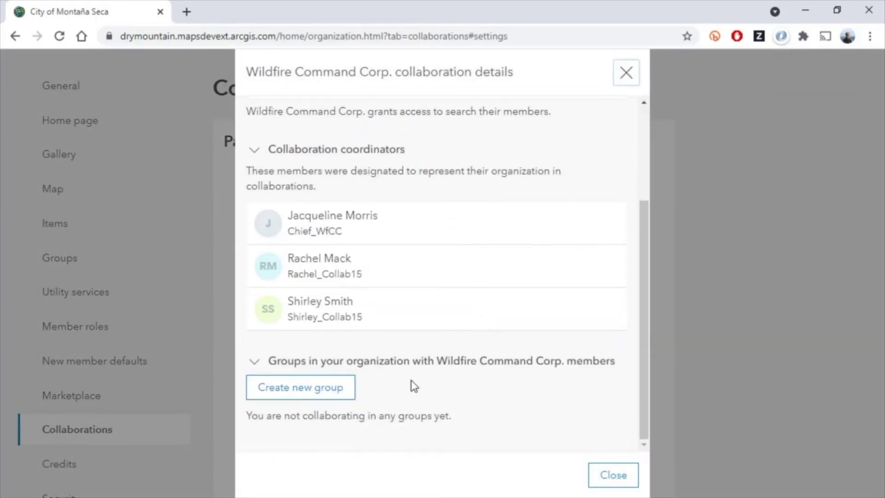
{"action": "left_click", "coordinate": [635, 72]}
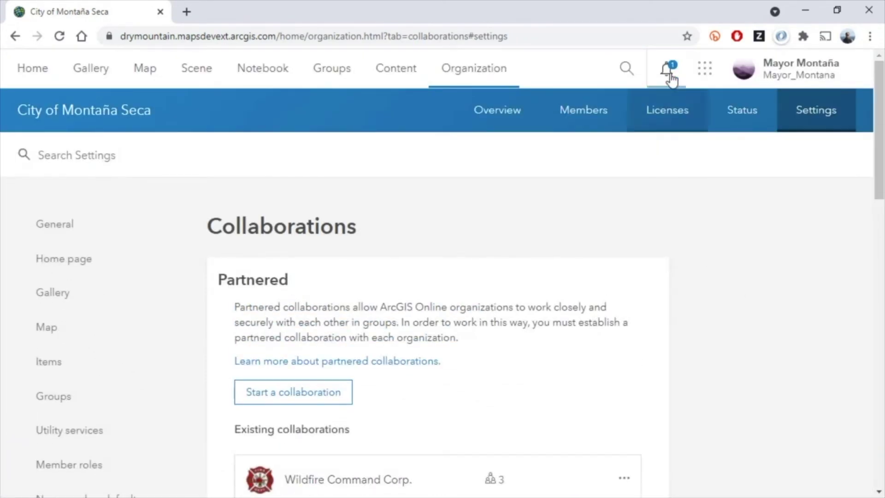
Open the MS Fire Collaboration group from City of Montaña Seca's notification and review its partnered status and member list.
{"action": "left_click", "coordinate": [667, 72]}
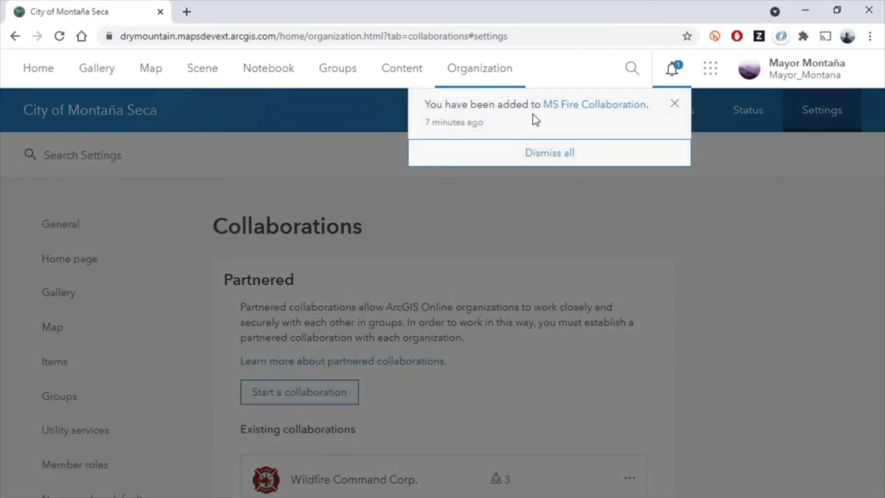
{"action": "left_click", "coordinate": [587, 110]}
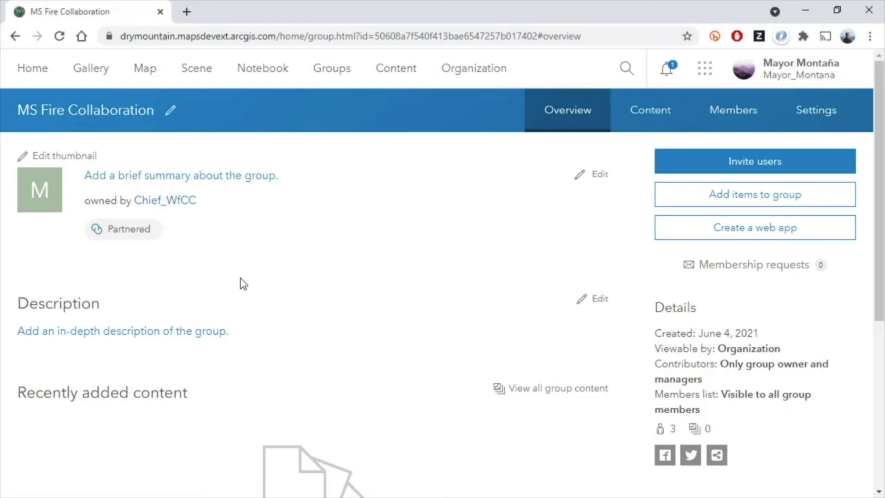
{"action": "mouse_move", "coordinate": [128, 240]}
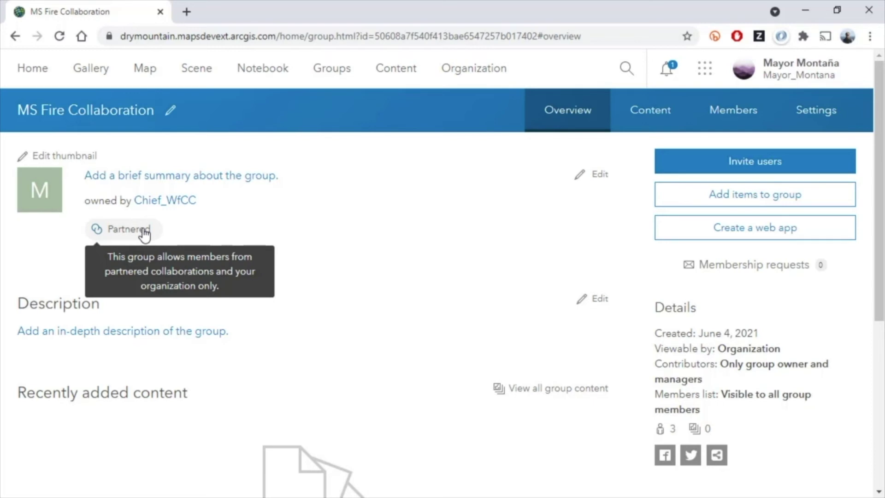
{"action": "left_click", "coordinate": [740, 119]}
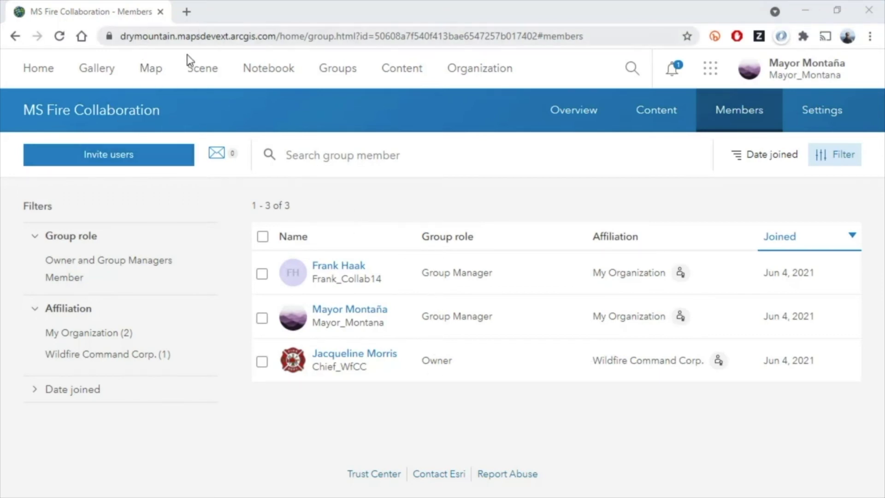
Add the fourth and fifth listed City of Montaña Seca members to MS Fire Collaboration without requiring confirmation, and review the member list.
{"action": "left_click", "coordinate": [105, 160]}
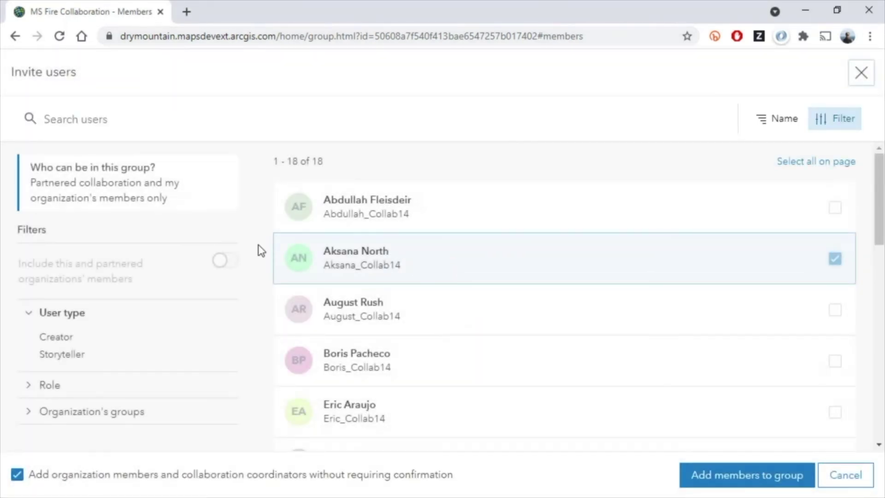
{"action": "scroll", "coordinate": [138, 328], "scroll_direction": "down", "scroll_amount": 1}
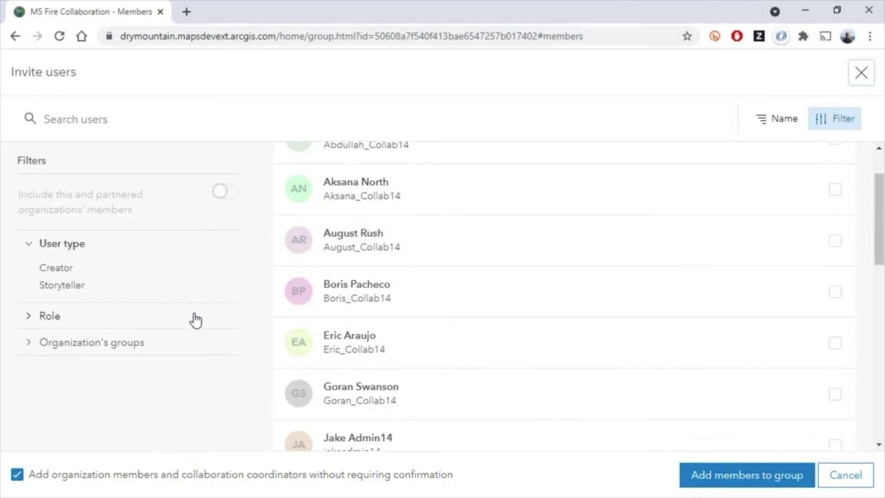
{"action": "left_click", "coordinate": [489, 333]}
{"action": "left_click", "coordinate": [777, 295]}
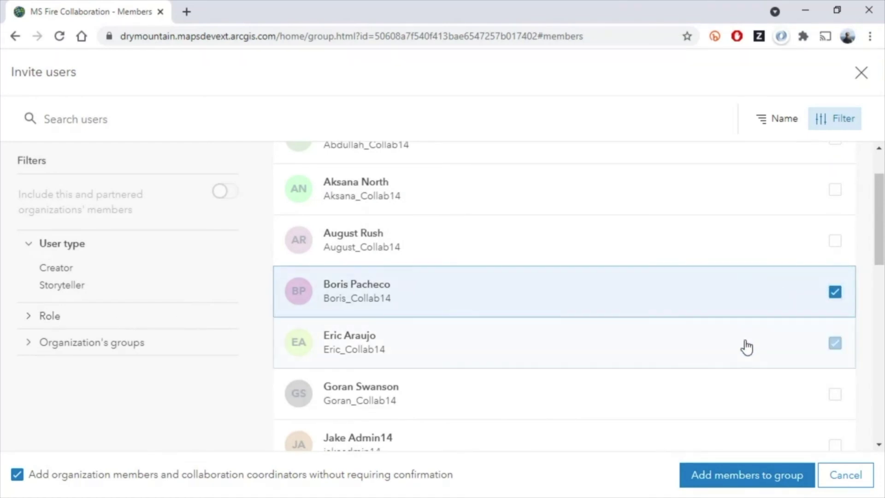
{"action": "left_click", "coordinate": [749, 347]}
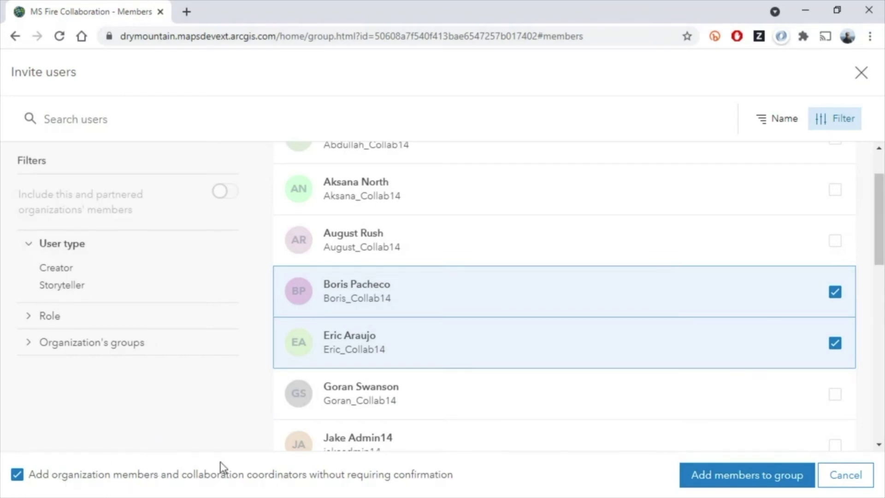
{"action": "left_click", "coordinate": [743, 480]}
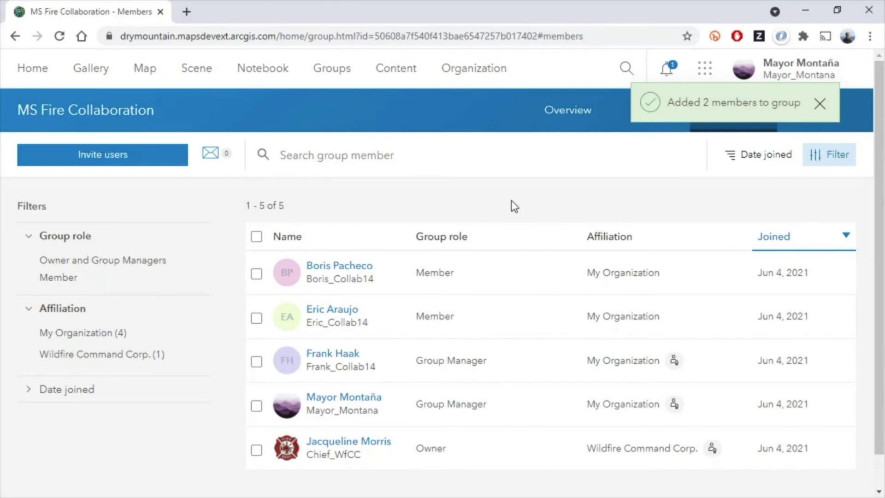
{"action": "scroll", "coordinate": [514, 205], "scroll_direction": "down", "scroll_amount": 1}
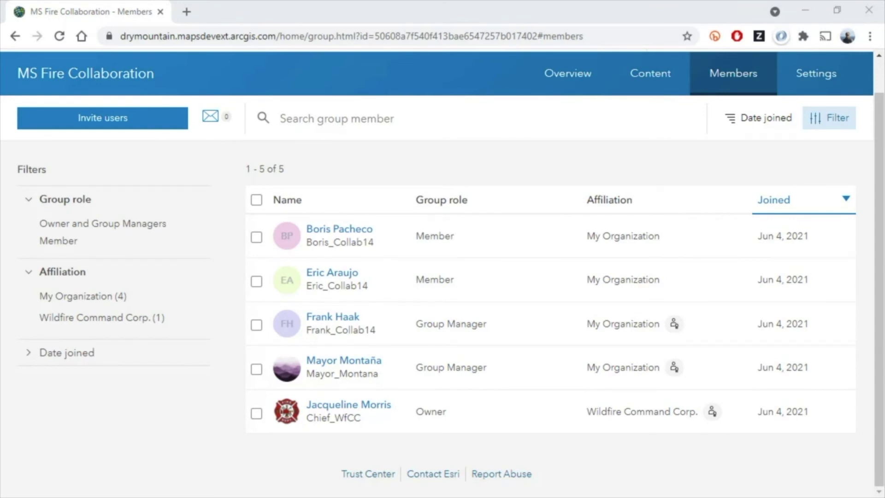
{"action": "scroll", "coordinate": [618, 323], "scroll_direction": "up", "scroll_amount": 1}
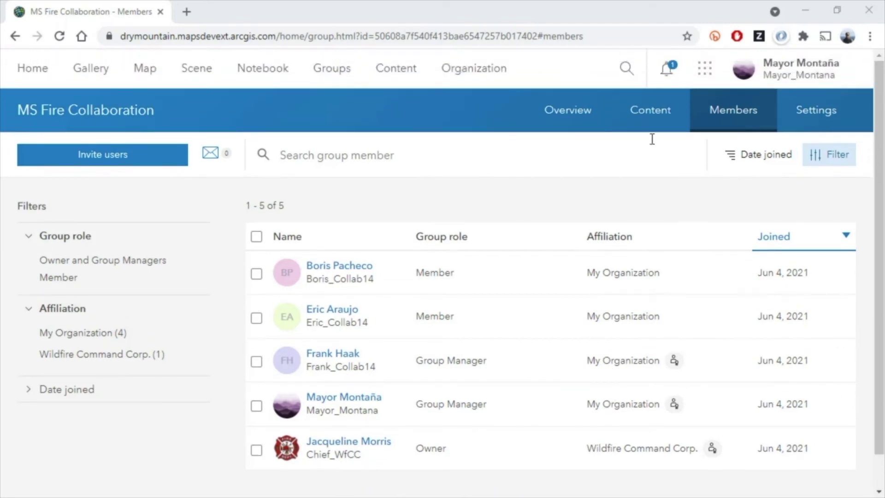
Add the MS Footprints web map and the MS_BuildingFootprints hosted feature layer to the MS Fire Collaboration group's content.
{"action": "left_click", "coordinate": [650, 73]}
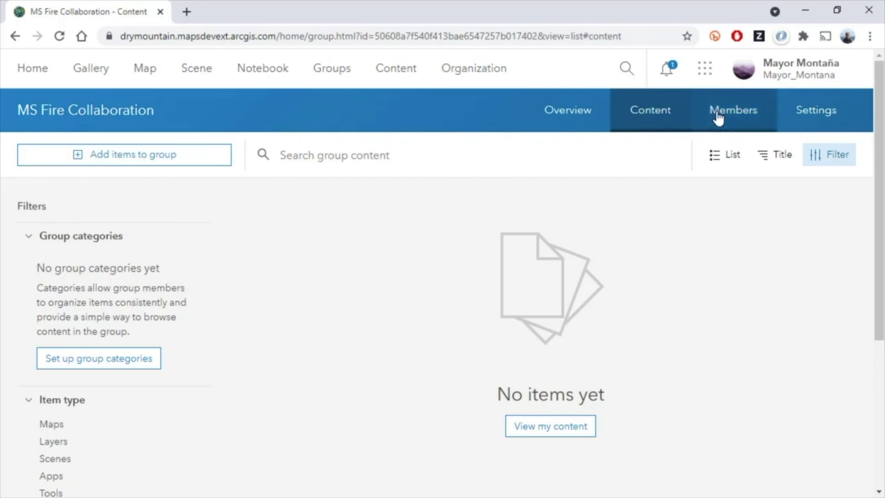
{"action": "left_click", "coordinate": [137, 161]}
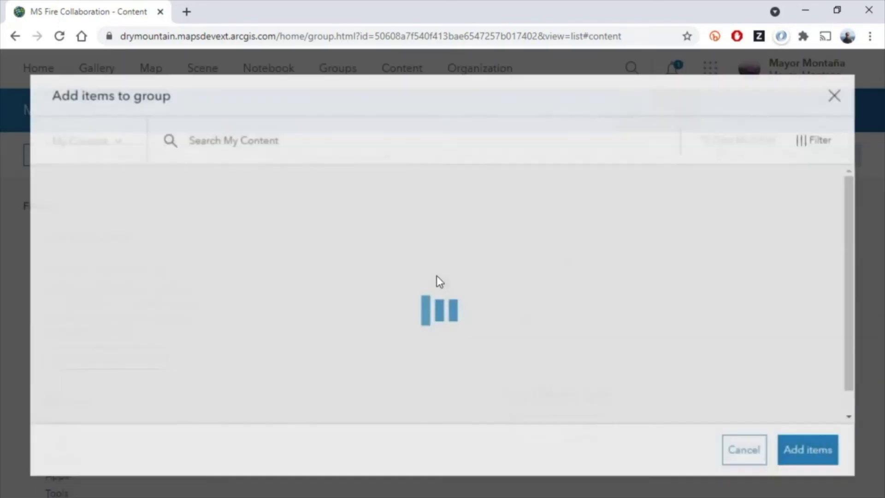
{"action": "scroll", "coordinate": [337, 280], "scroll_direction": "down", "scroll_amount": 1}
{"action": "scroll", "coordinate": [339, 276], "scroll_direction": "down", "scroll_amount": 6}
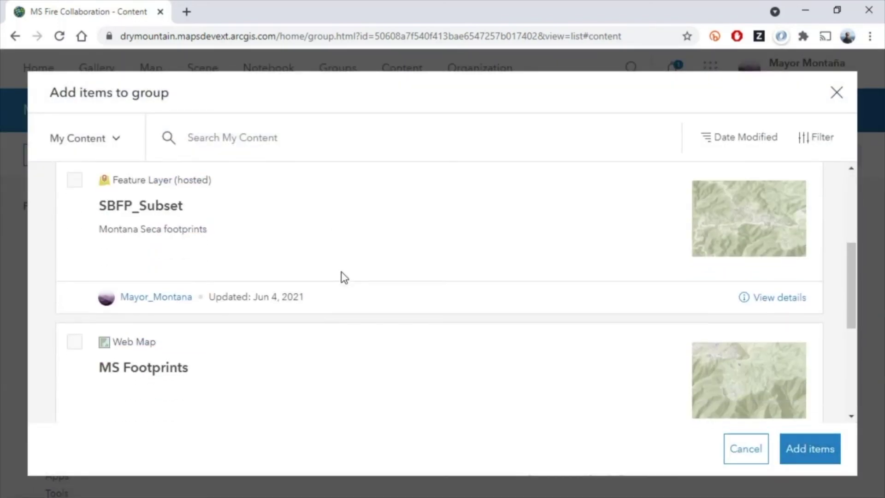
{"action": "left_click", "coordinate": [74, 277]}
{"action": "scroll", "coordinate": [290, 300], "scroll_direction": "down", "scroll_amount": 3}
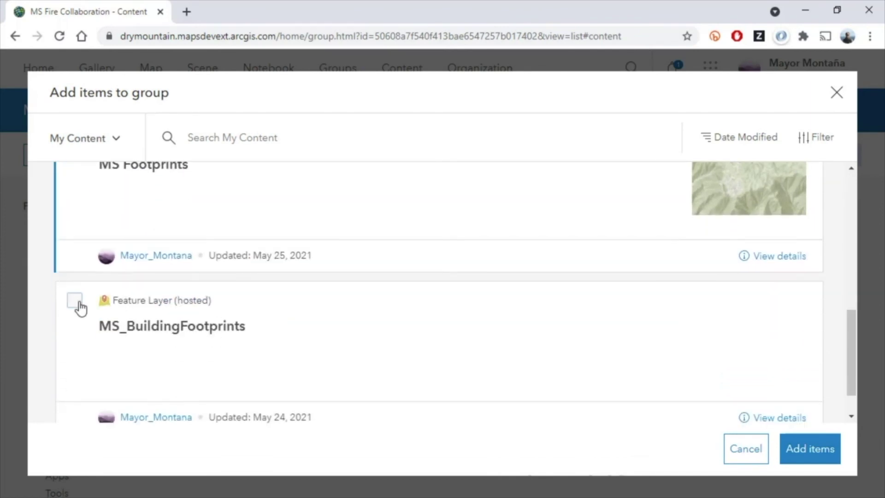
{"action": "left_click", "coordinate": [79, 307]}
{"action": "left_click", "coordinate": [808, 455]}
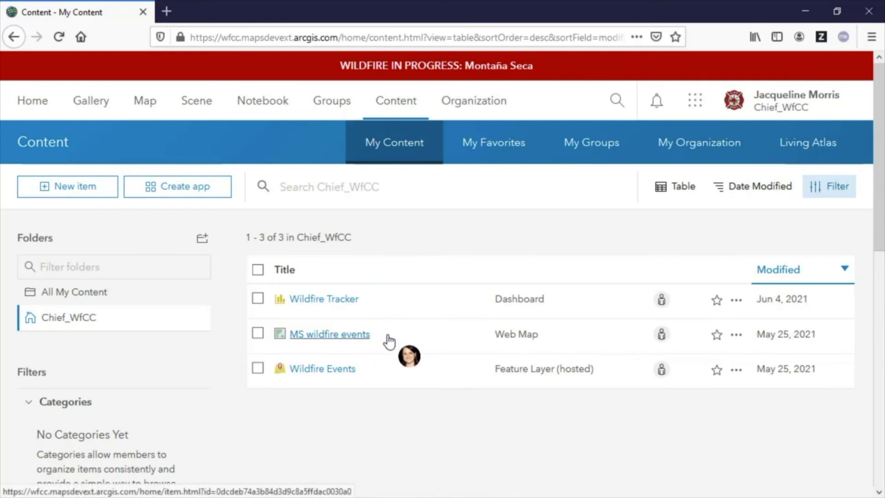
Share the MS wildfire events web map and Wildfire Events feature layer with the Organization and the MS Fire Collaboration group.
{"action": "left_click", "coordinate": [258, 333]}
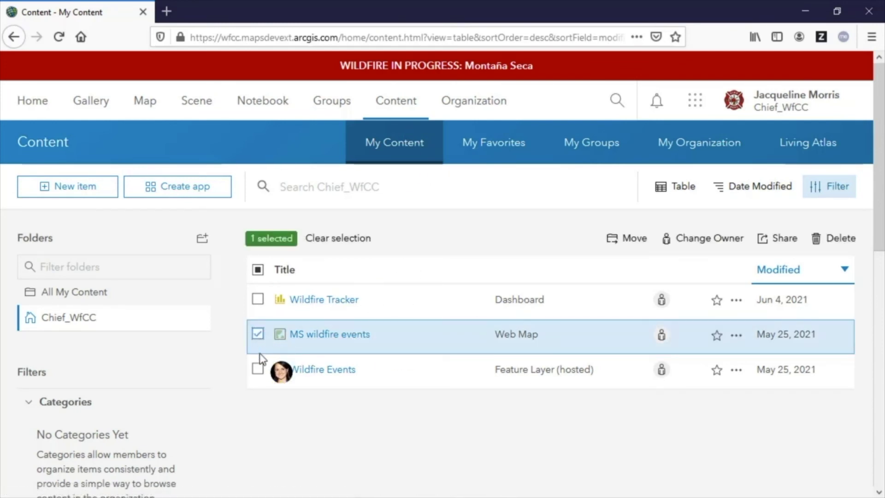
{"action": "left_click", "coordinate": [259, 371]}
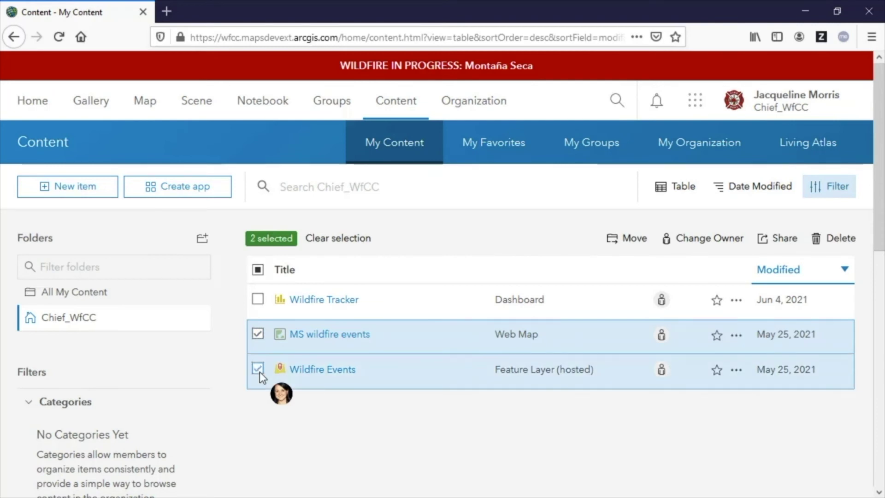
{"action": "left_click", "coordinate": [785, 239]}
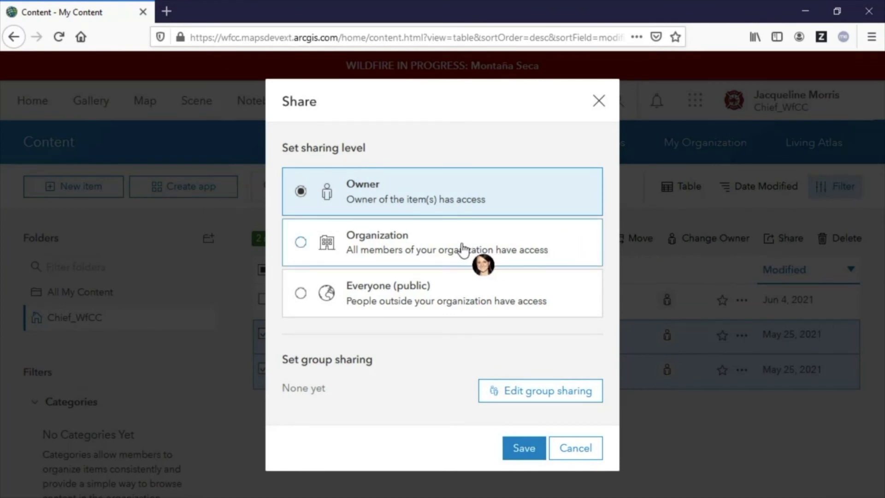
{"action": "left_click", "coordinate": [301, 242]}
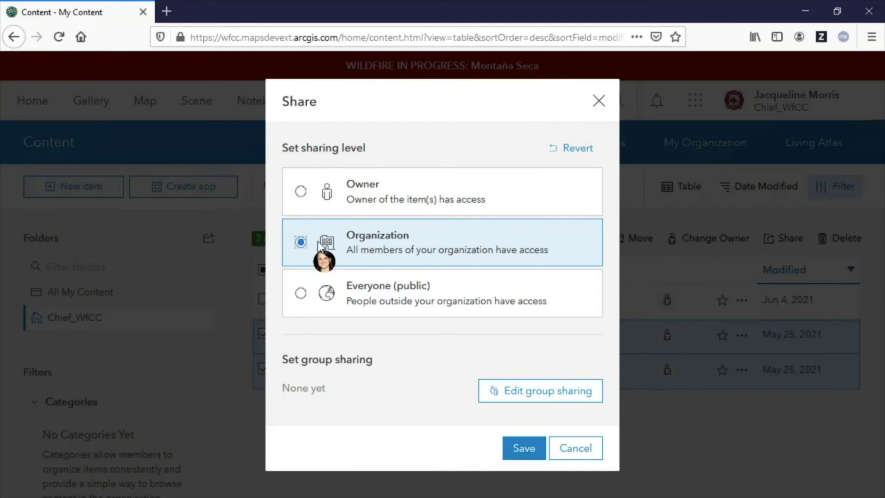
{"action": "left_click", "coordinate": [547, 395]}
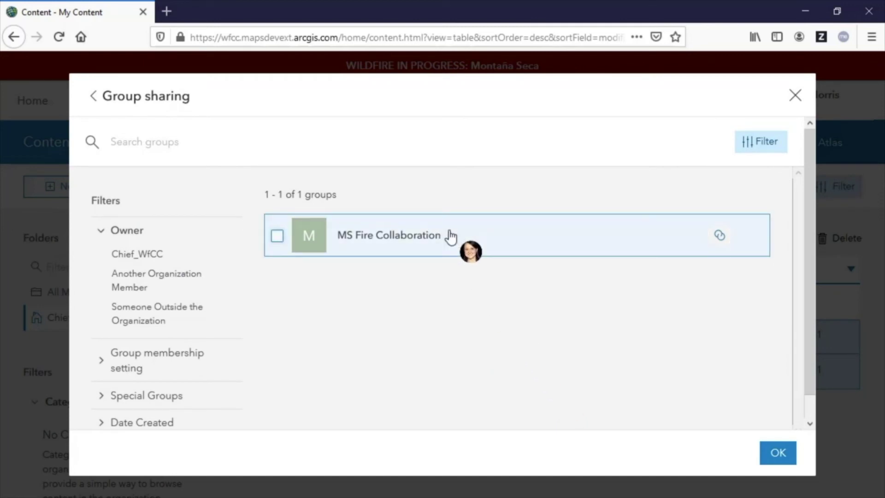
{"action": "mouse_move", "coordinate": [719, 239]}
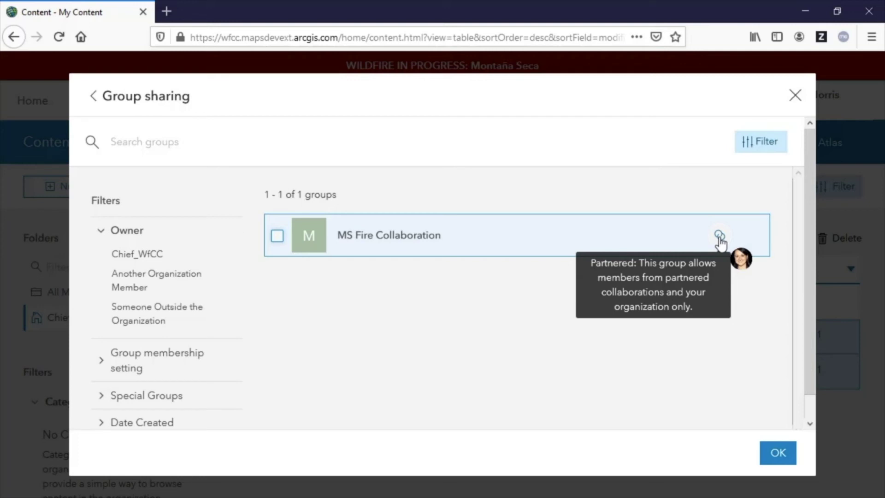
{"action": "left_click", "coordinate": [279, 238]}
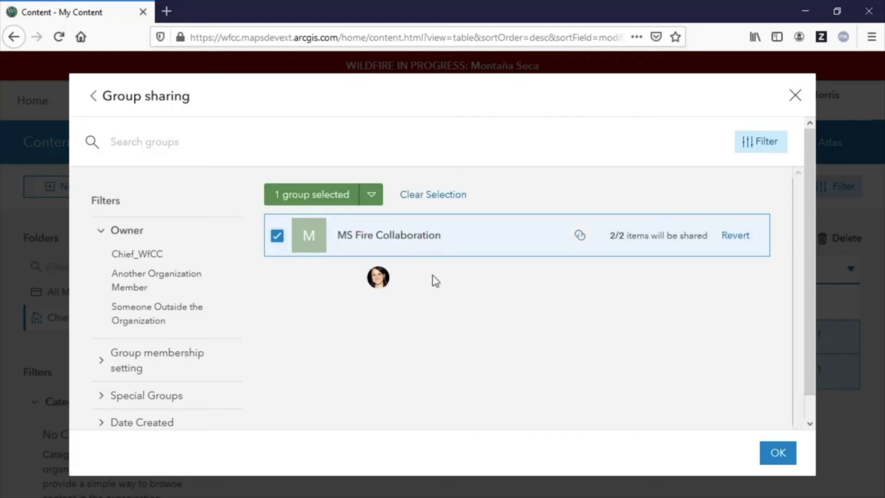
{"action": "left_click", "coordinate": [777, 453]}
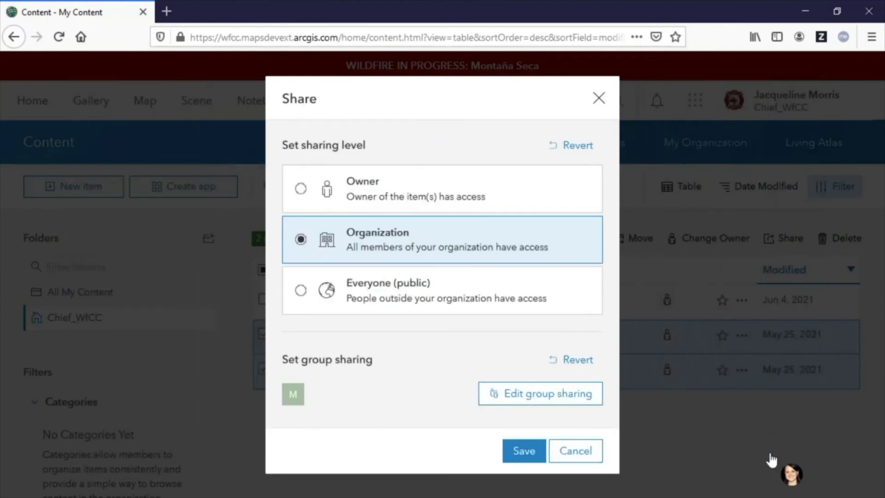
{"action": "left_click", "coordinate": [524, 451]}
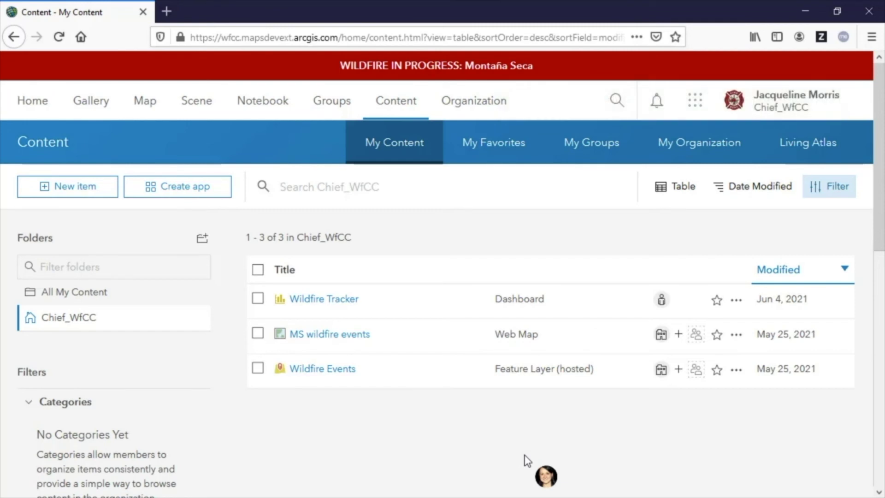
Open the MS Fire Collaboration group and review the items shared by both organizations.
{"action": "left_click", "coordinate": [328, 105]}
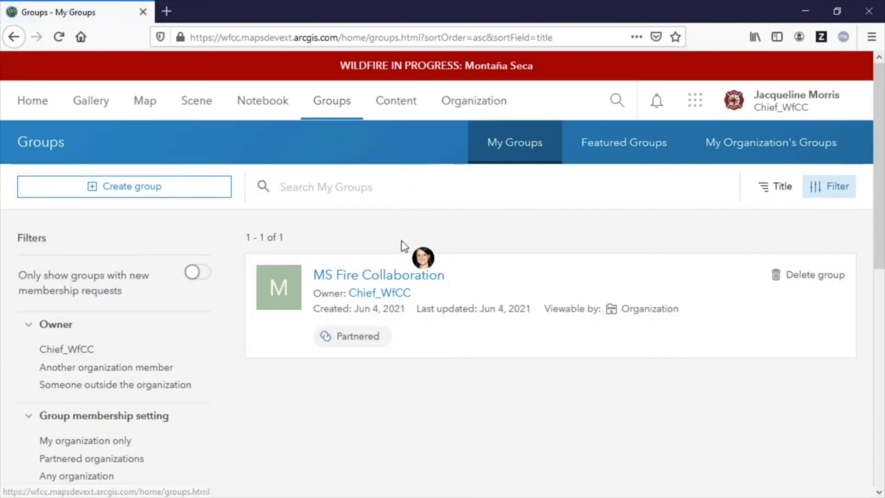
{"action": "left_click", "coordinate": [402, 287]}
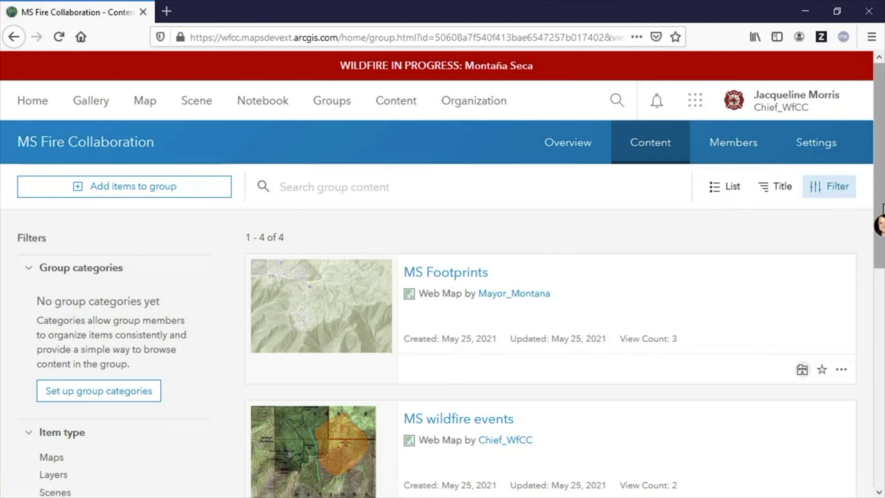
{"action": "left_click_drag", "start_coordinate": [880, 208], "coordinate": [883, 398]}
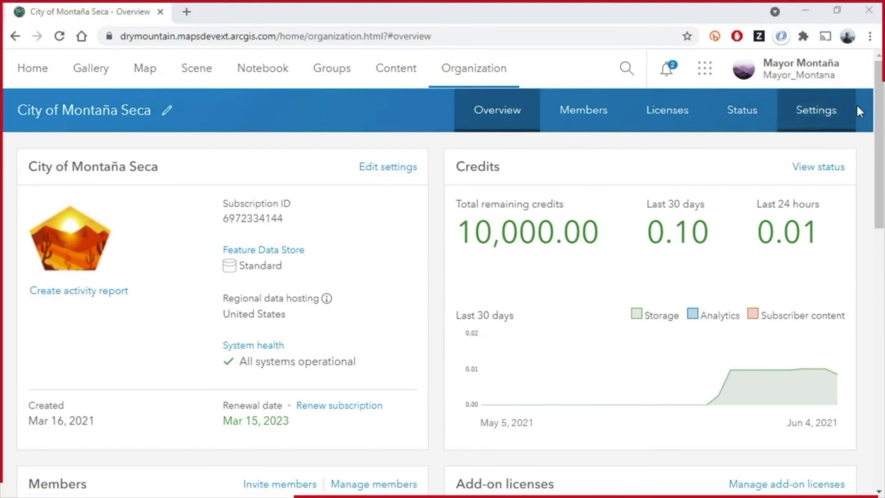
In City of Montaña Seca's collaboration settings, start ending the Wildfire Command Corp. collaboration with the recommended Review and end collaboration option.
{"action": "left_click", "coordinate": [825, 113]}
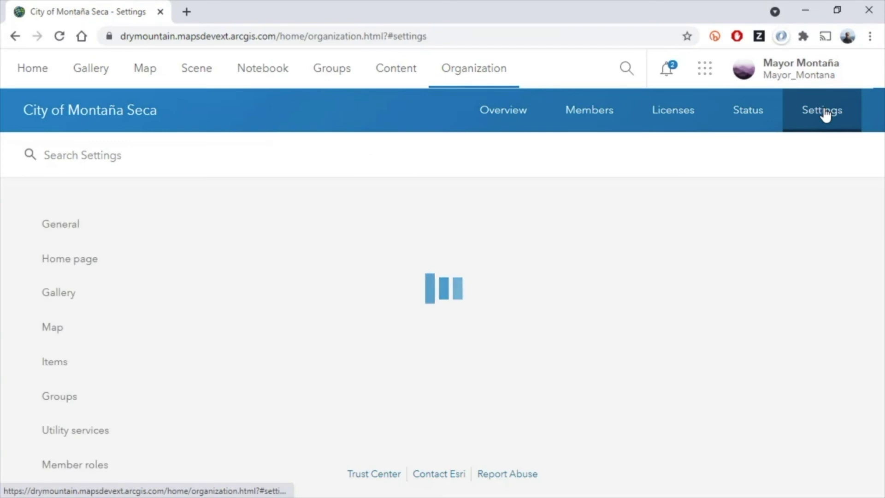
{"action": "scroll", "coordinate": [131, 376], "scroll_direction": "down", "scroll_amount": 3}
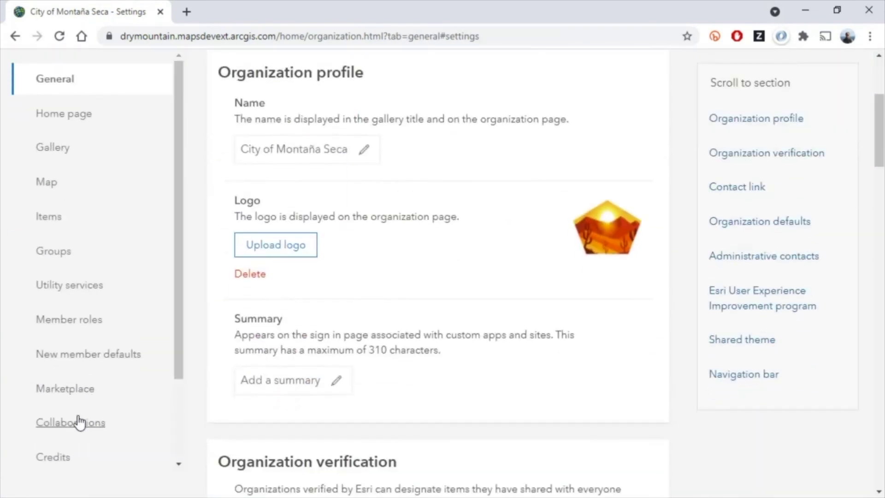
{"action": "left_click", "coordinate": [79, 422]}
{"action": "scroll", "coordinate": [724, 279], "scroll_direction": "down", "scroll_amount": 3}
{"action": "scroll", "coordinate": [726, 281], "scroll_direction": "down", "scroll_amount": 3}
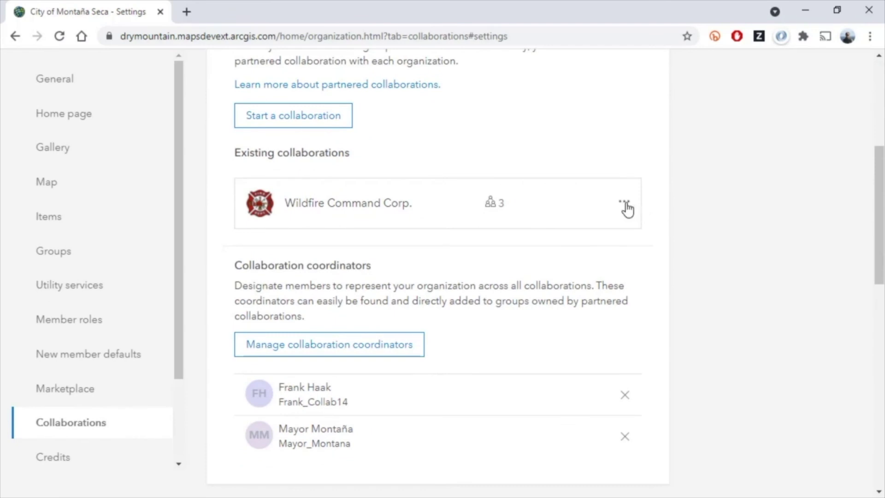
{"action": "left_click", "coordinate": [624, 204]}
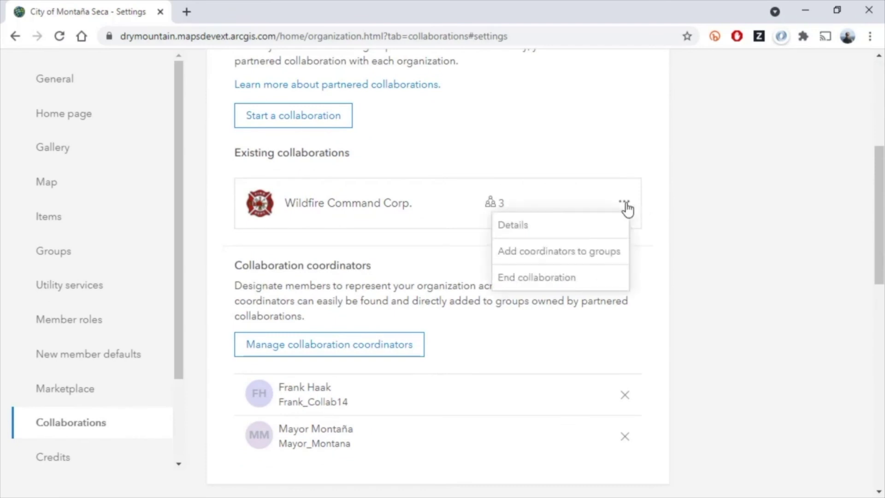
{"action": "left_click", "coordinate": [565, 284]}
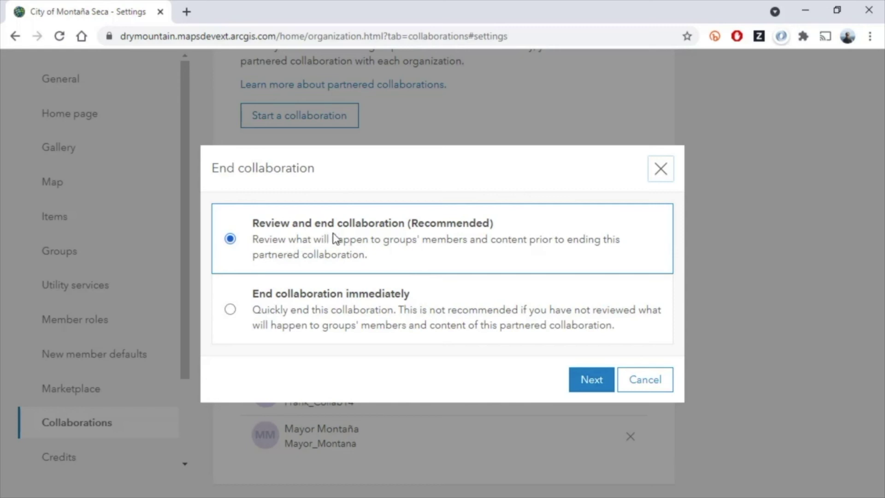
{"action": "left_click", "coordinate": [590, 382]}
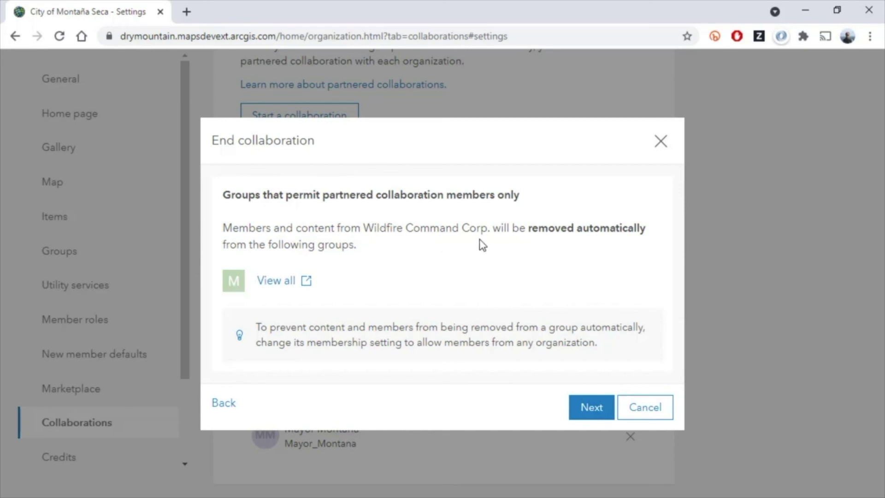
View all groups that permit partnered collaboration members only, check their membership status, and return to the End collaboration review.
{"action": "left_click", "coordinate": [277, 286]}
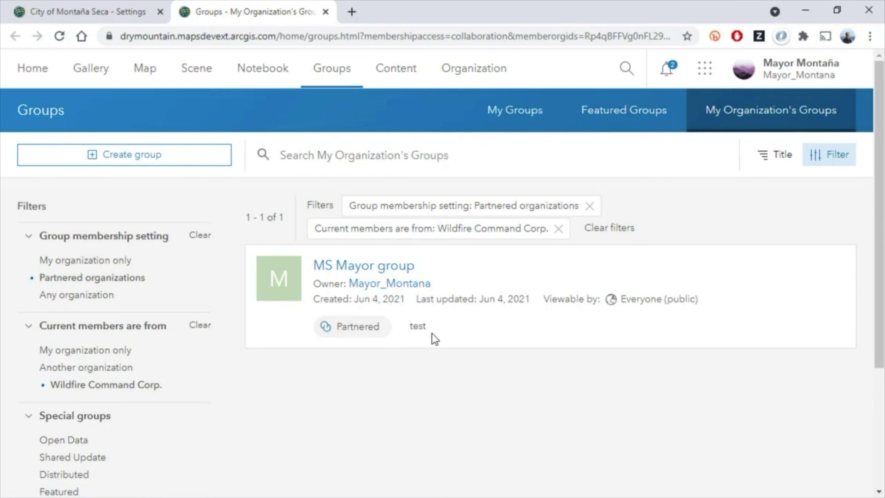
{"action": "mouse_move", "coordinate": [358, 331]}
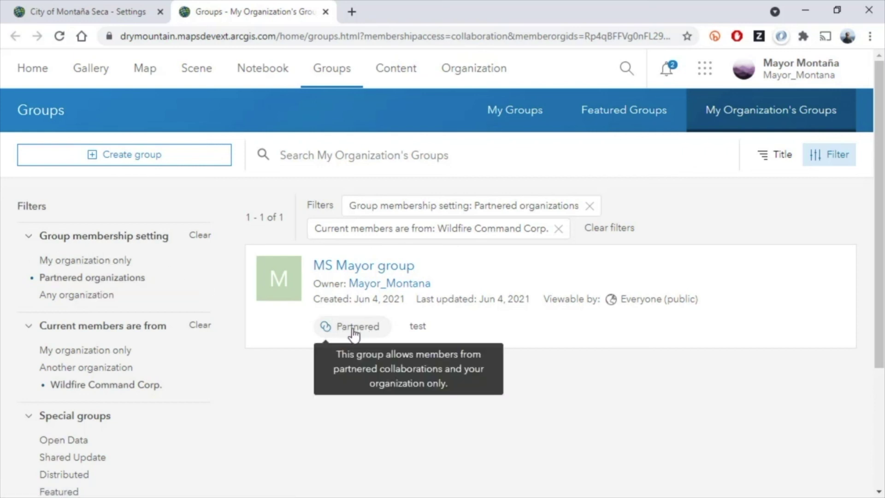
{"action": "scroll", "coordinate": [200, 312], "scroll_direction": "down", "scroll_amount": 1}
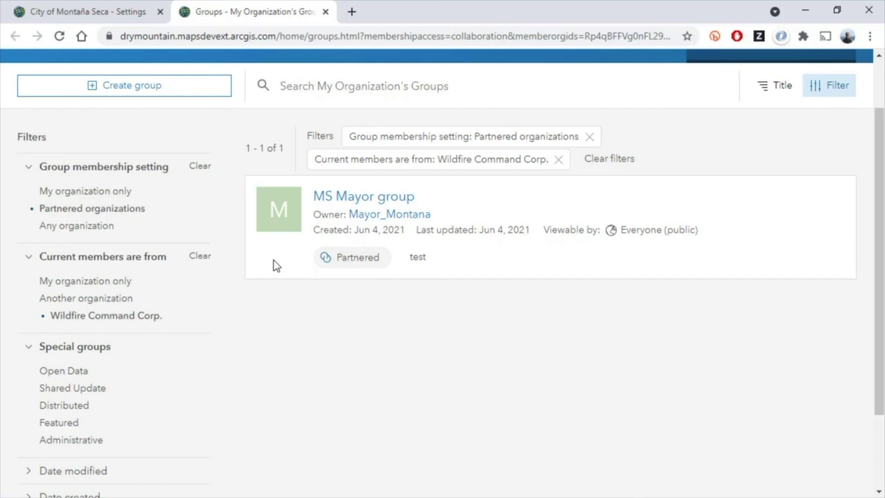
{"action": "scroll", "coordinate": [261, 323], "scroll_direction": "up", "scroll_amount": 2}
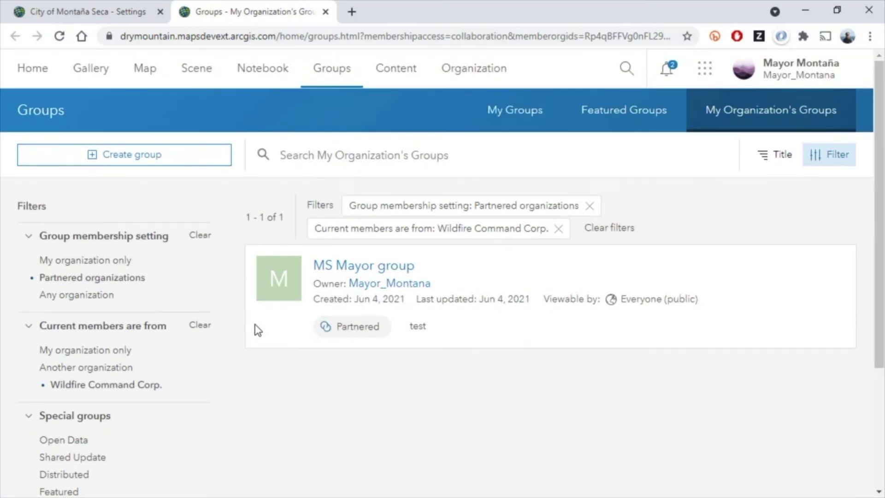
{"action": "left_click", "coordinate": [105, 12]}
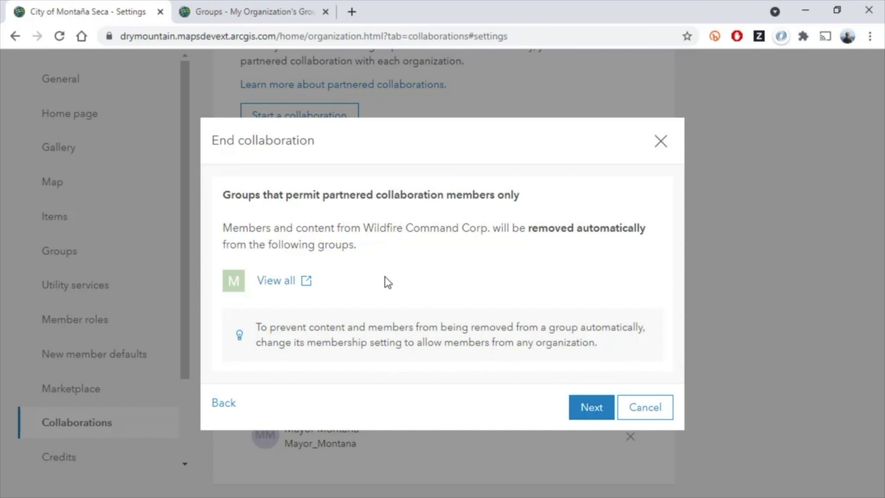
Go through the remaining group reviews, confirm that Wildfire Command Corp. has been notified, and end the collaboration with the default email message.
{"action": "left_click", "coordinate": [593, 412]}
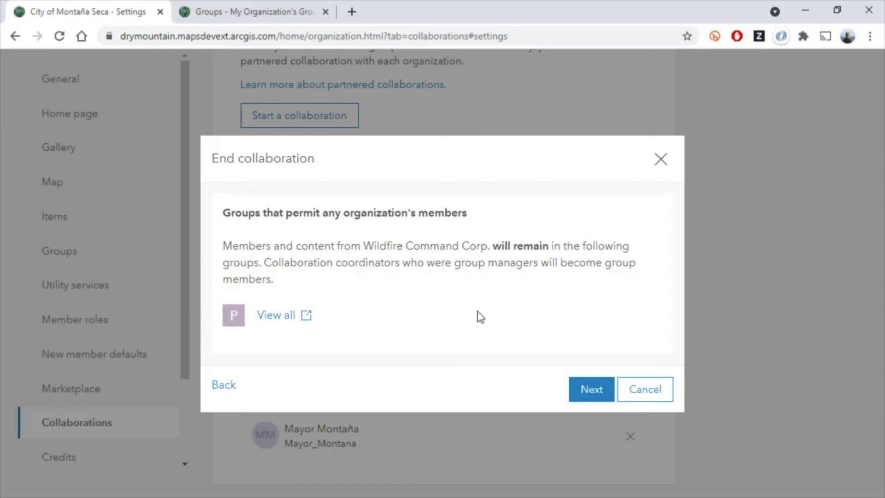
{"action": "left_click", "coordinate": [595, 394]}
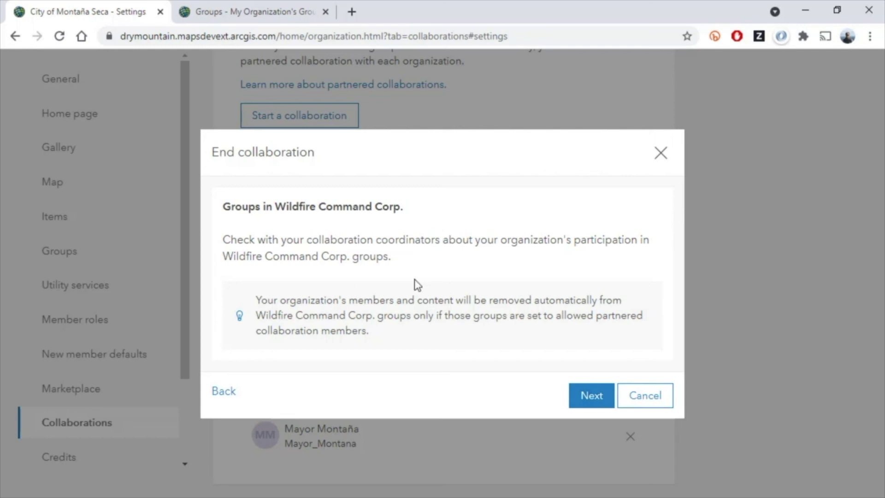
{"action": "left_click", "coordinate": [590, 399]}
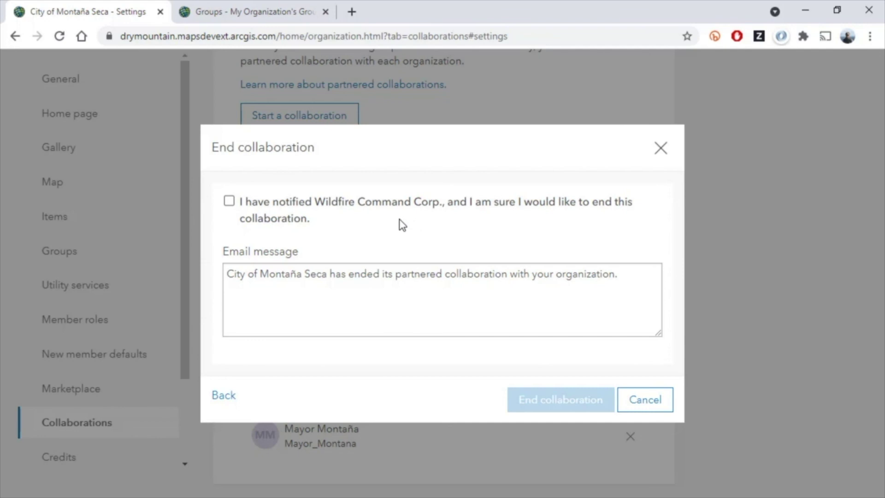
{"action": "left_click", "coordinate": [229, 201]}
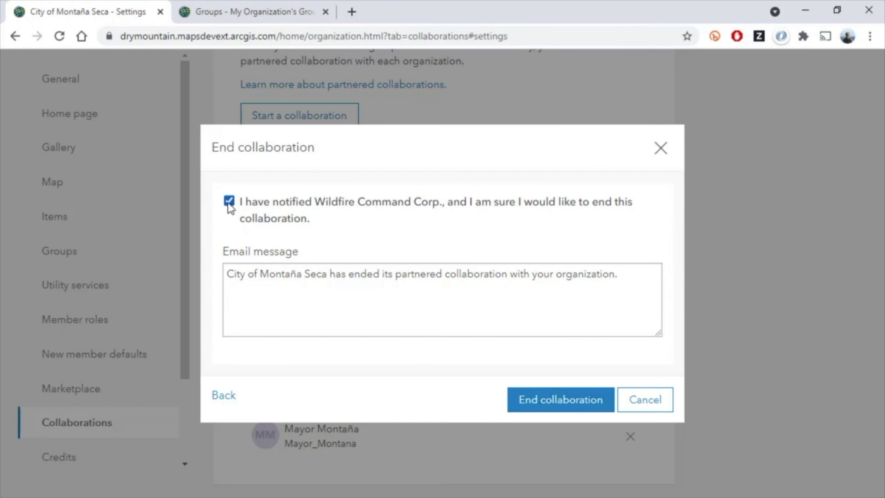
{"action": "left_click", "coordinate": [580, 401]}
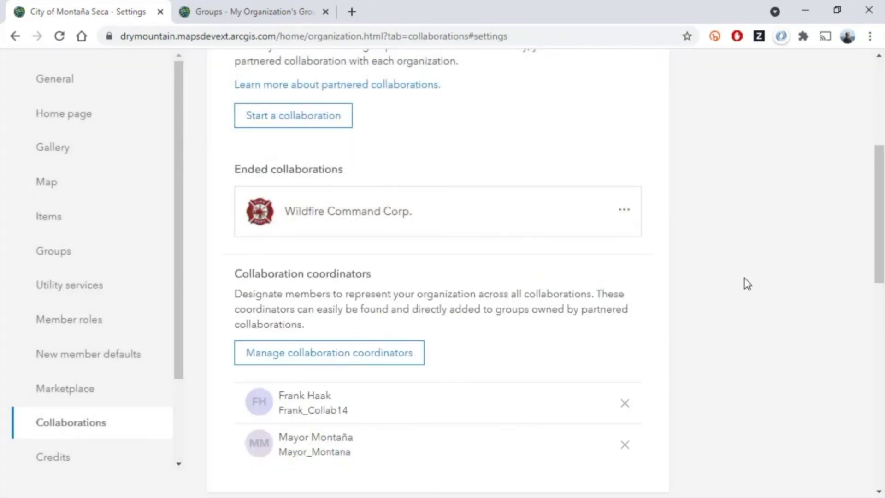
Review the details of the ended Wildfire Command Corp. collaboration, including its dates and remaining shared groups.
{"action": "scroll", "coordinate": [748, 281], "scroll_direction": "up", "scroll_amount": 2}
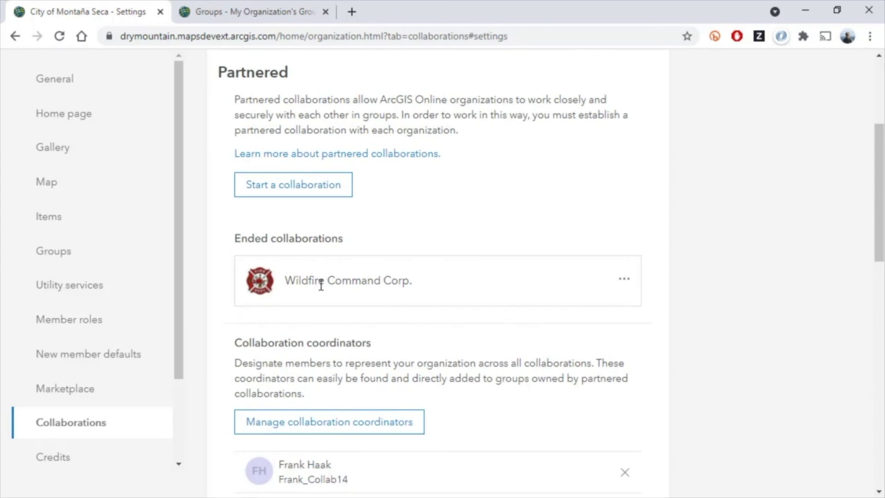
{"action": "left_click", "coordinate": [625, 282]}
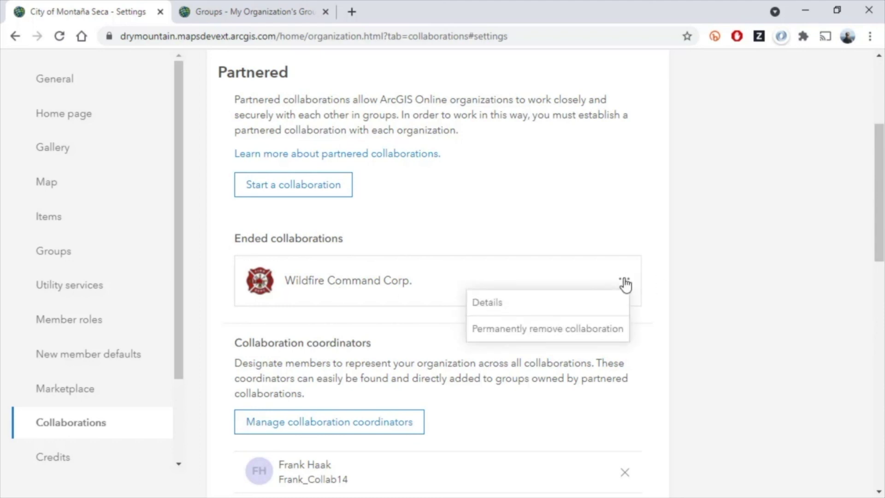
{"action": "left_click", "coordinate": [545, 304]}
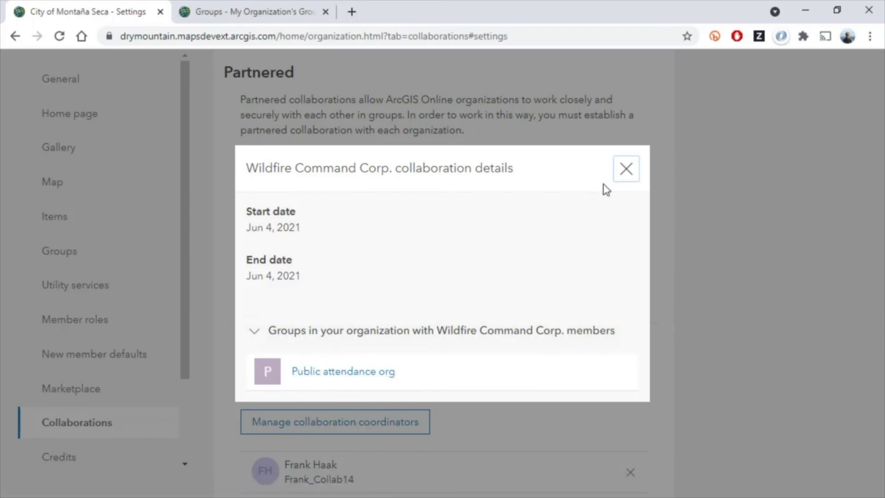
{"action": "left_click", "coordinate": [627, 171]}
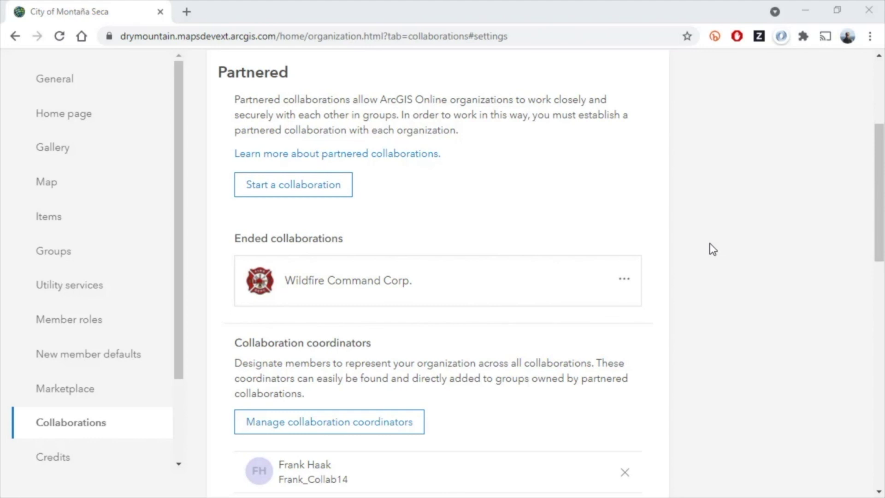
Permanently remove Wildfire Command Corp. from City of Montaña Seca's ended collaborations and confirm the removal.
{"action": "left_click", "coordinate": [625, 280]}
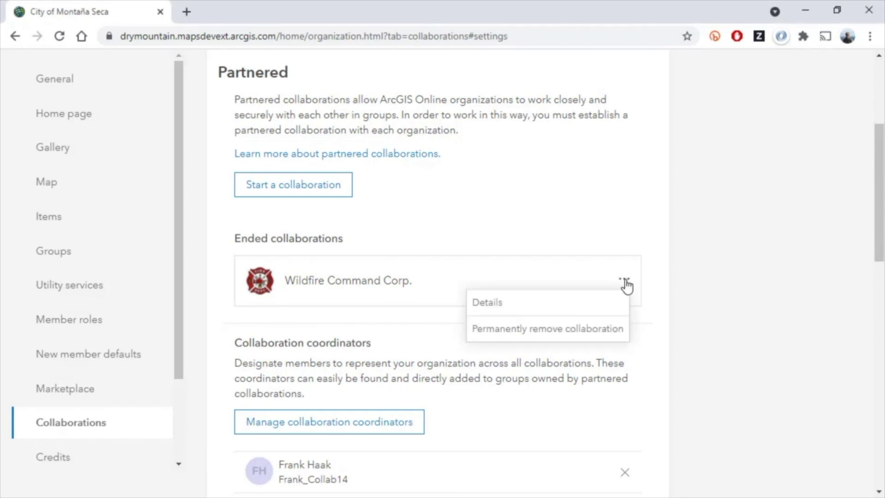
{"action": "left_click", "coordinate": [587, 328]}
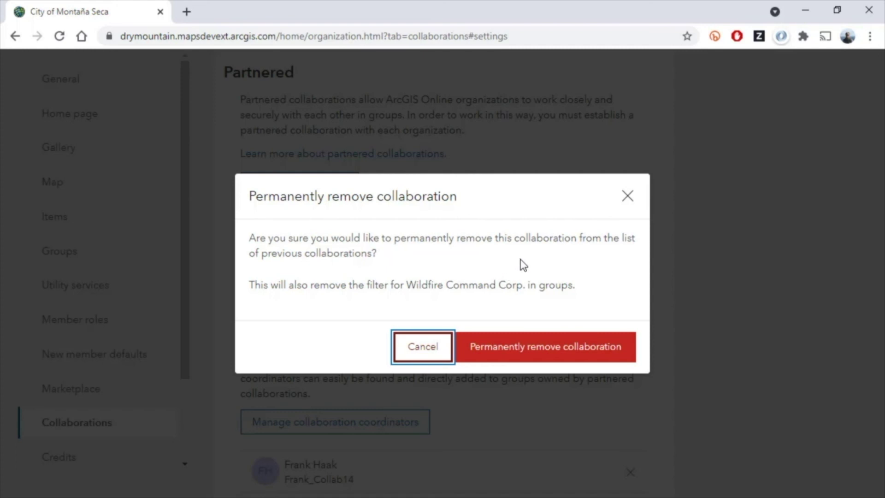
{"action": "left_click", "coordinate": [552, 359]}
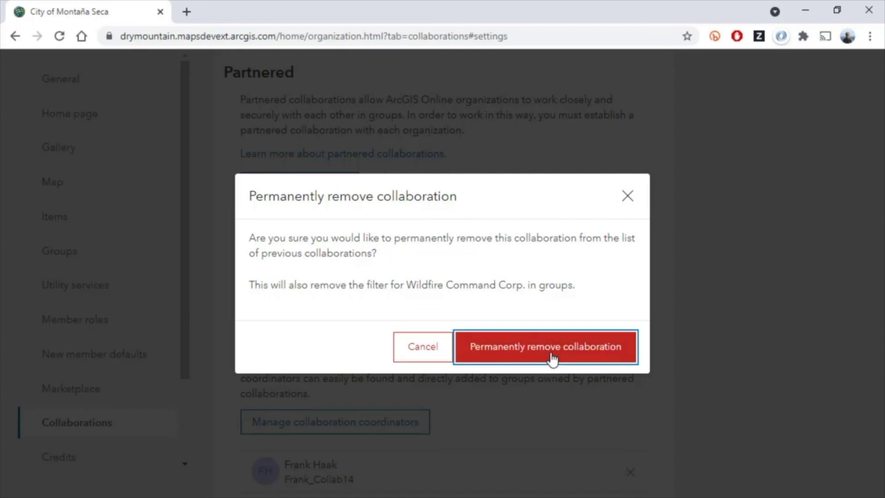